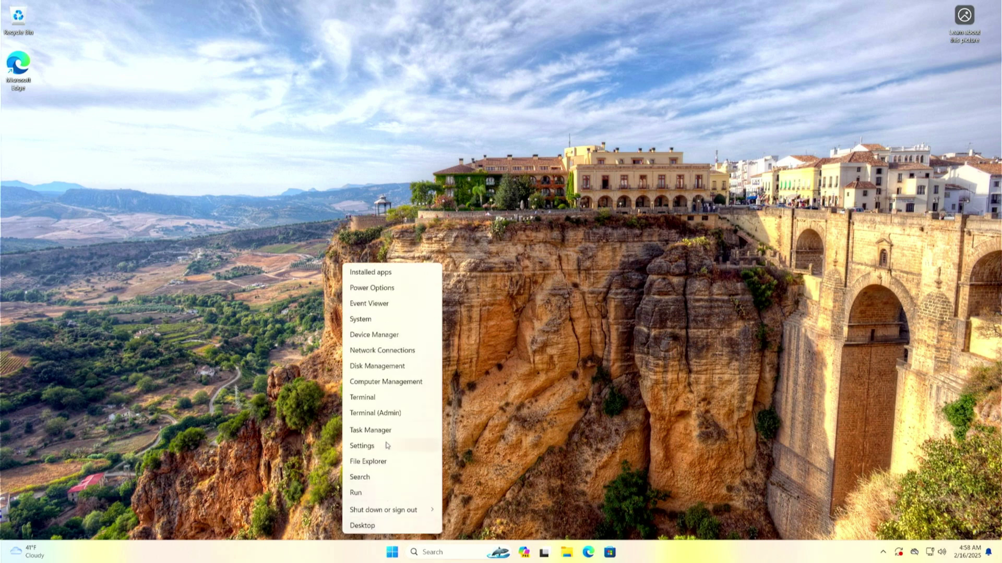
Step: Open Disk Management from the Win+X menu and centre its window on screen
left_click(391, 367)
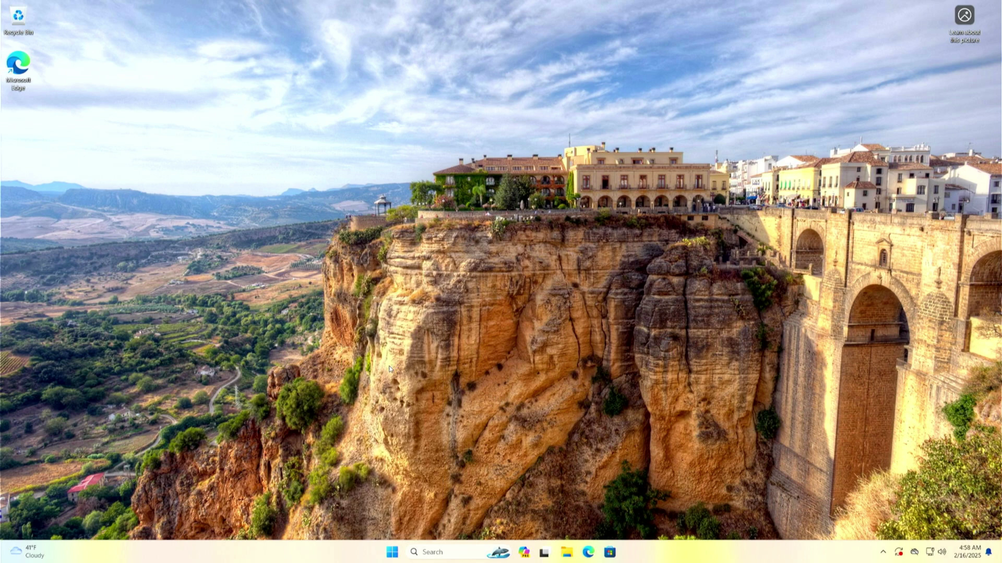
left_click_drag(213, 56, 471, 170)
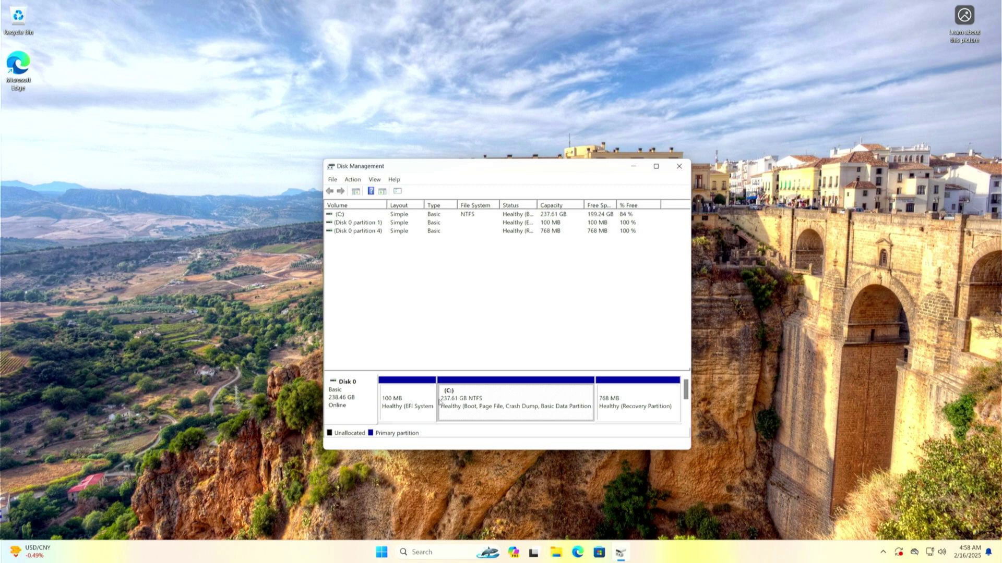
Step: Inspect the 100 MB EFI, C: and 768 MB recovery partitions, then close Disk Management
left_click(405, 408)
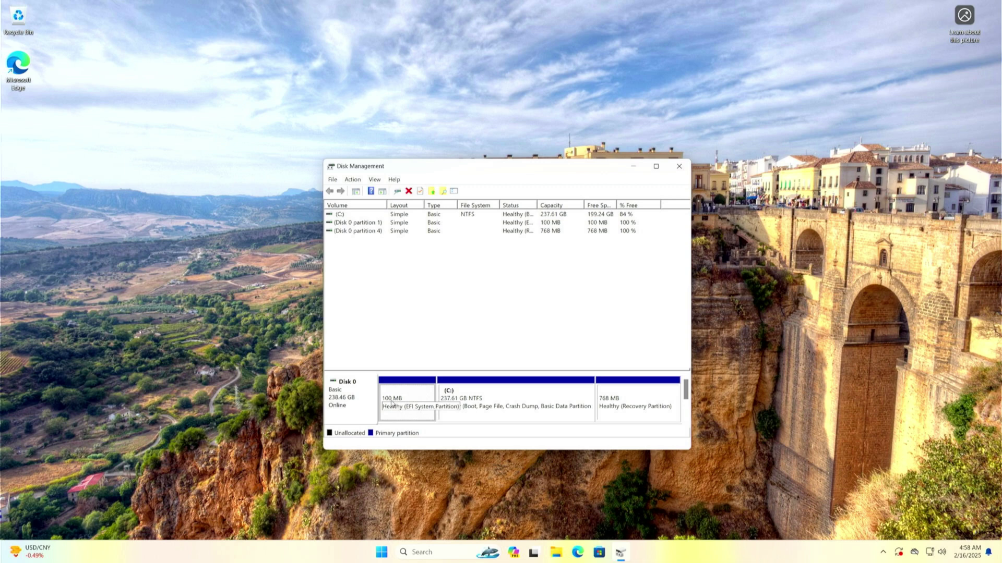
left_click(499, 401)
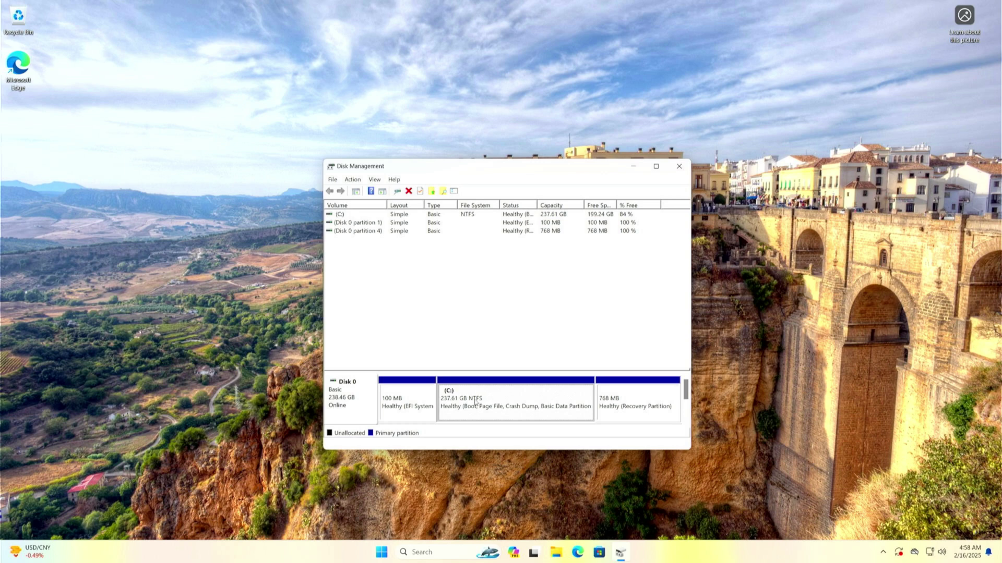
left_click(454, 399)
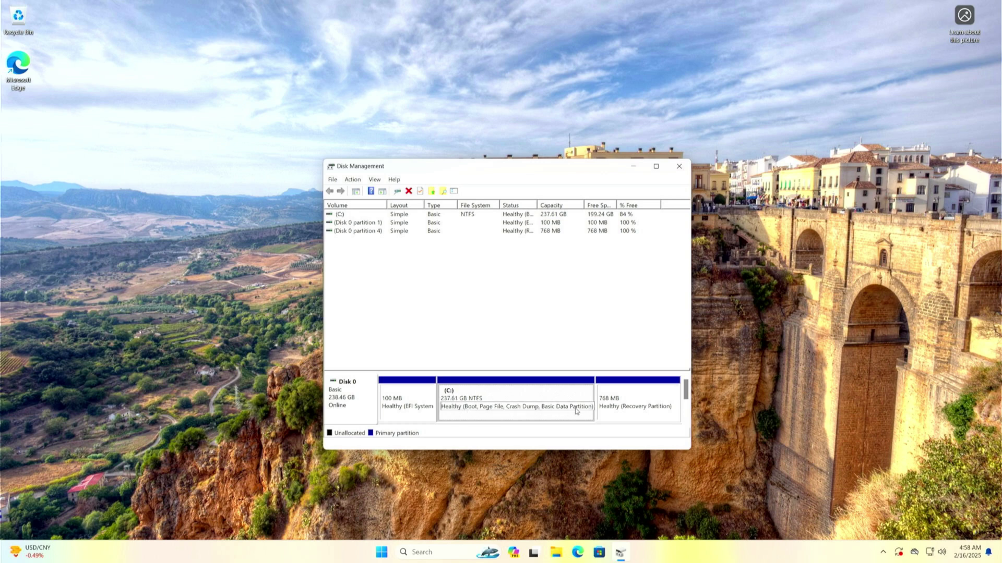
left_click(647, 407)
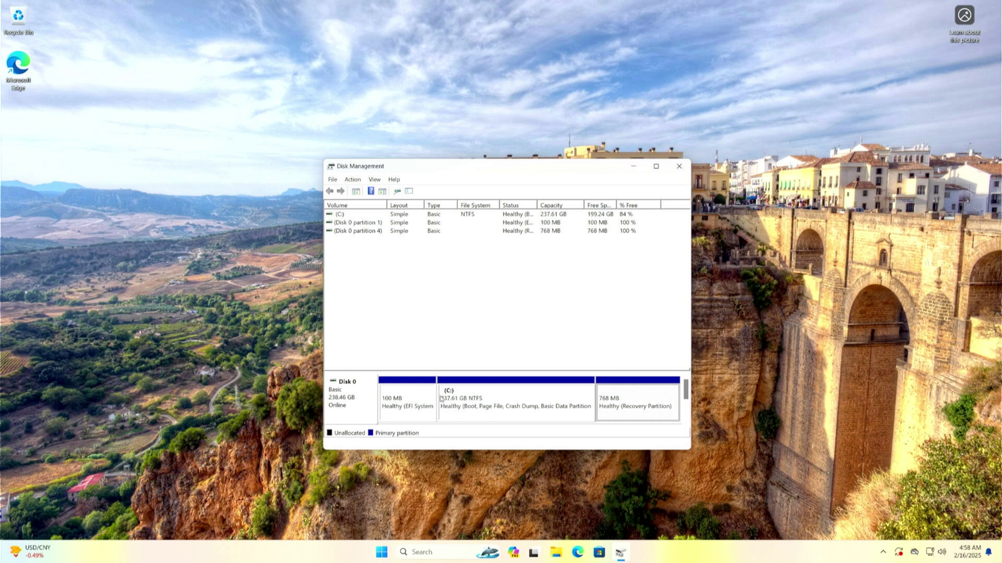
left_click(449, 404)
left_click(678, 166)
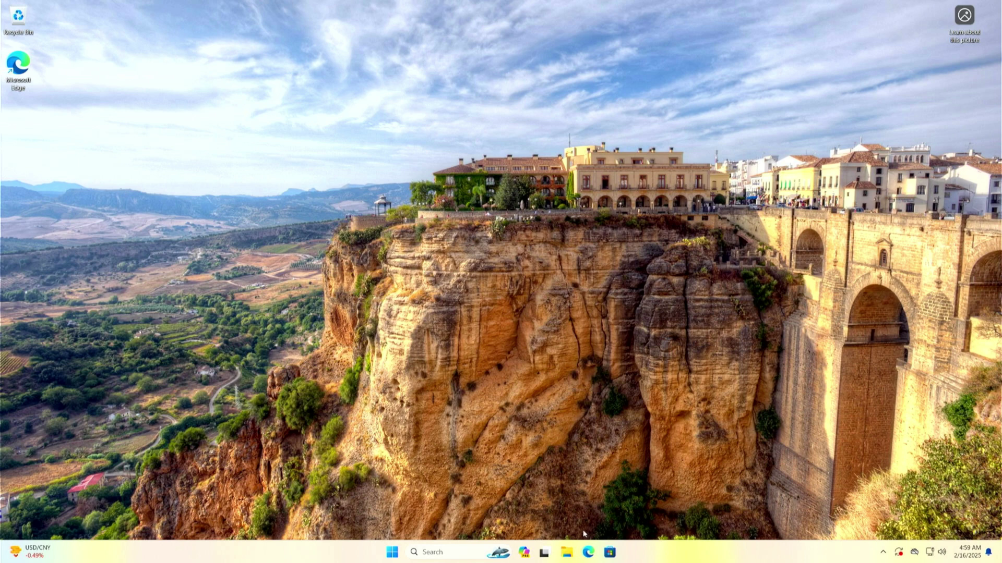
Step: Search Bing in Edge for 'windows 11 download' and open the official Download Windows 11 page
left_click(585, 547)
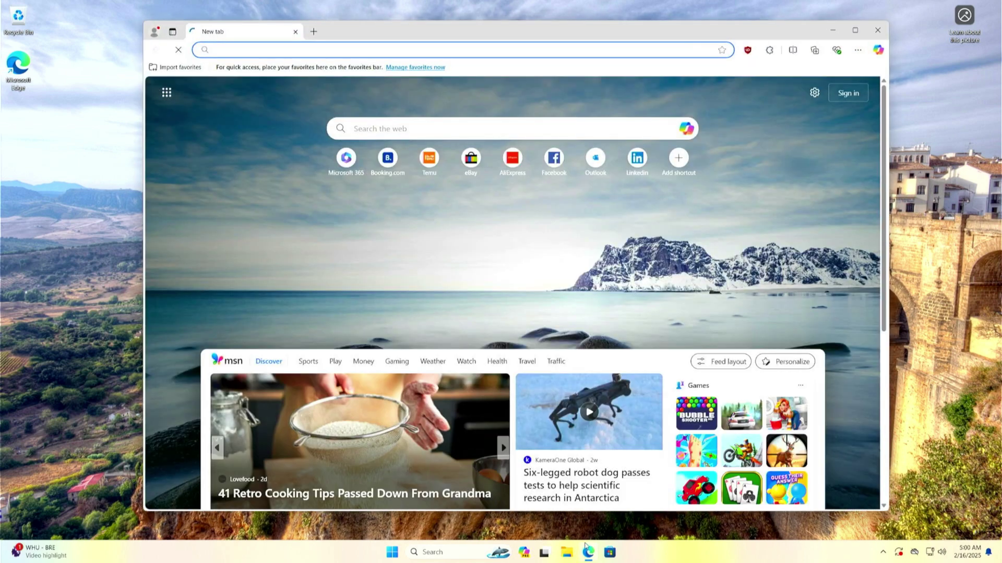
left_click(532, 124)
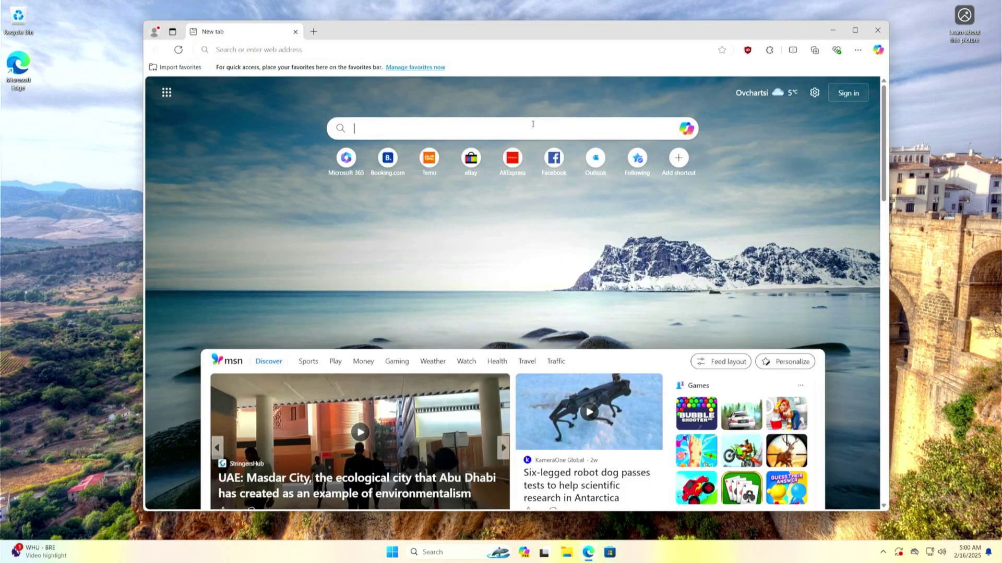
type("windows")
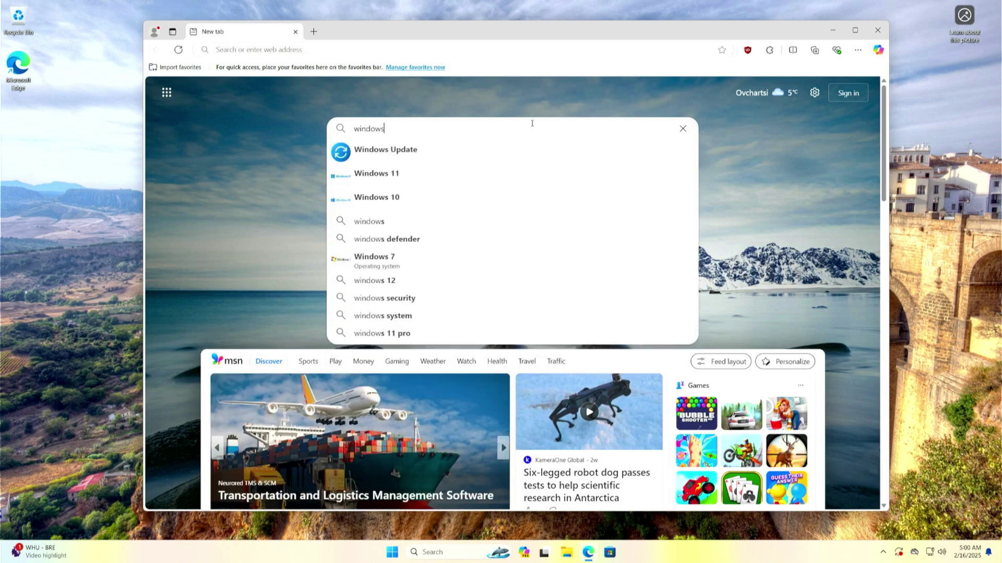
type(" 11 download")
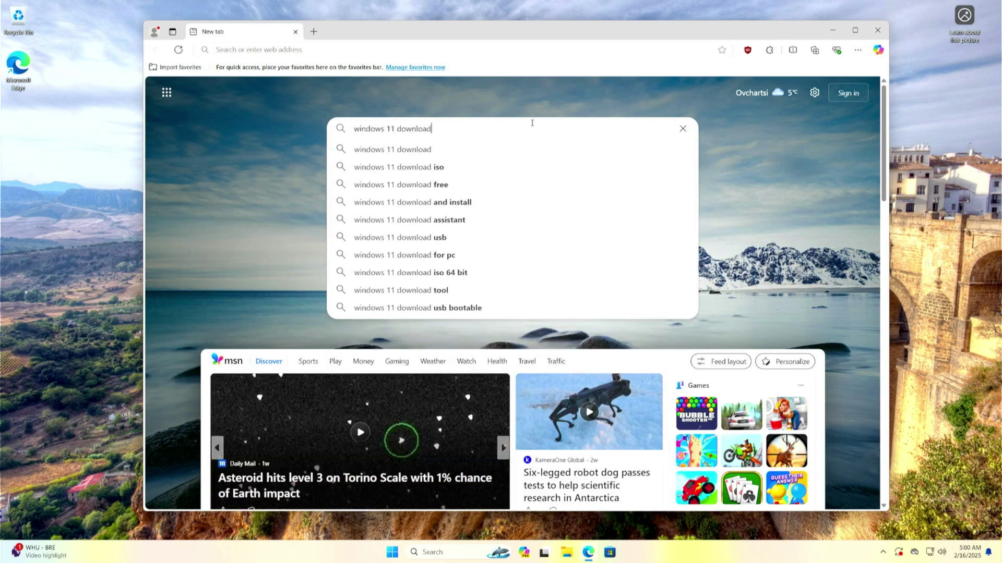
key("Return")
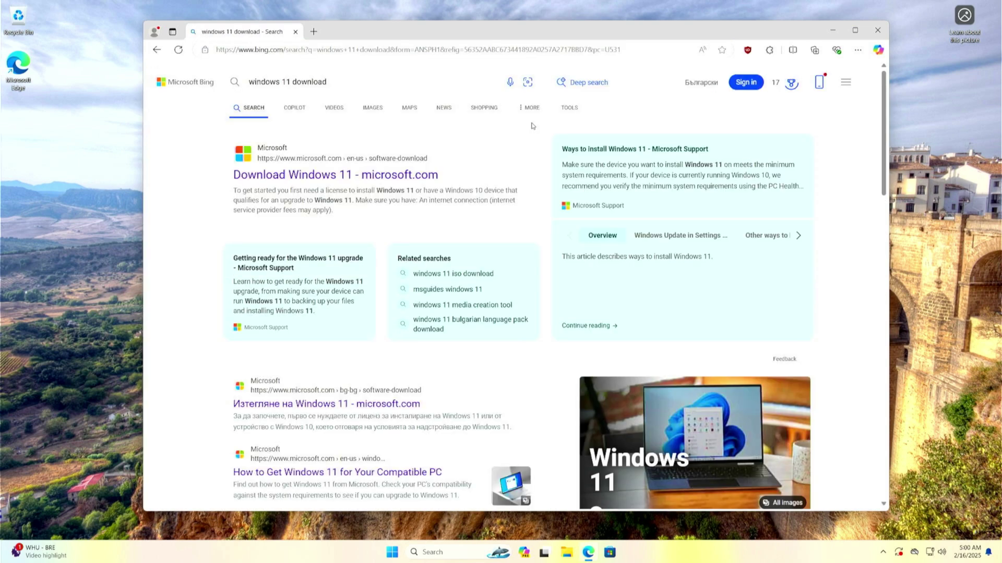
left_click(404, 176)
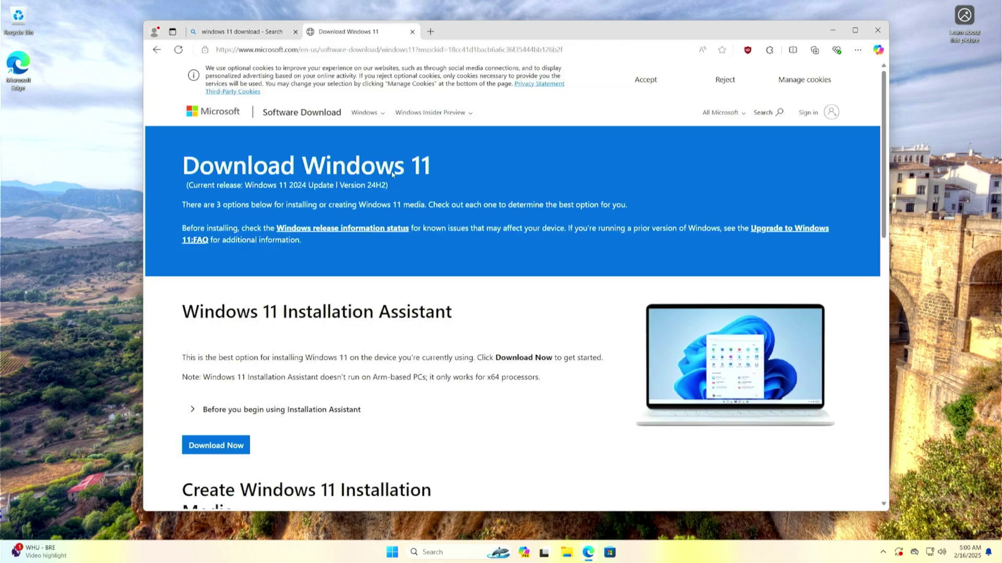
Step: Select the Windows 11 multi-edition ISO for x64 devices
scroll(375, 267, "down", 8)
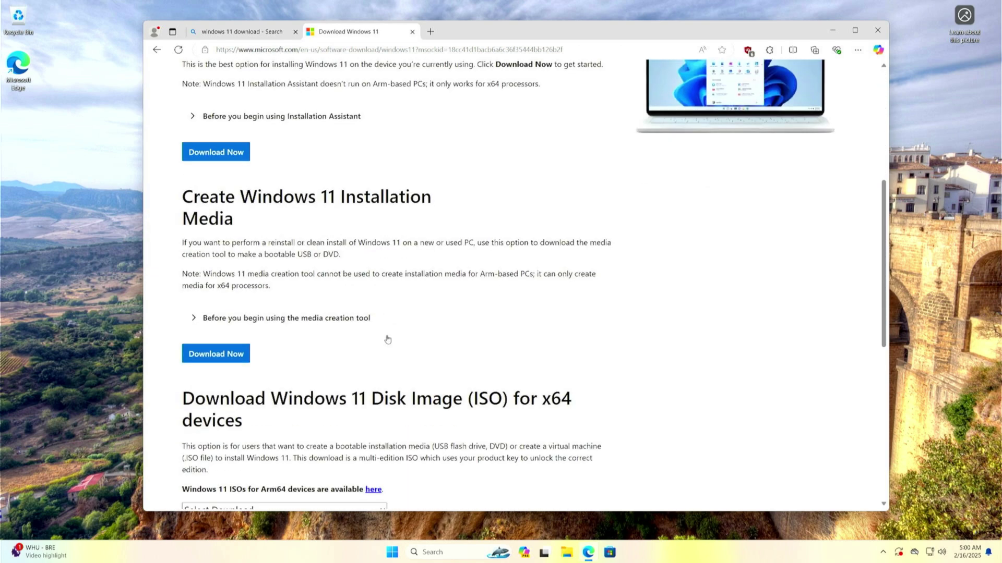
scroll(388, 337, "down", 1)
left_click(364, 267)
left_click(289, 300)
left_click(207, 350)
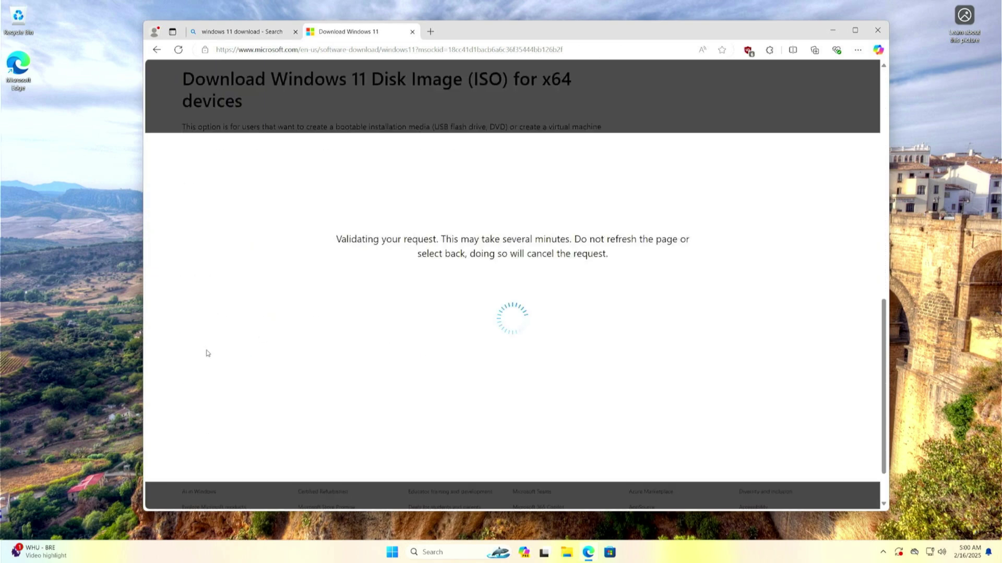
Step: Choose English (United States) and start the 64-bit ISO download
left_click(279, 288)
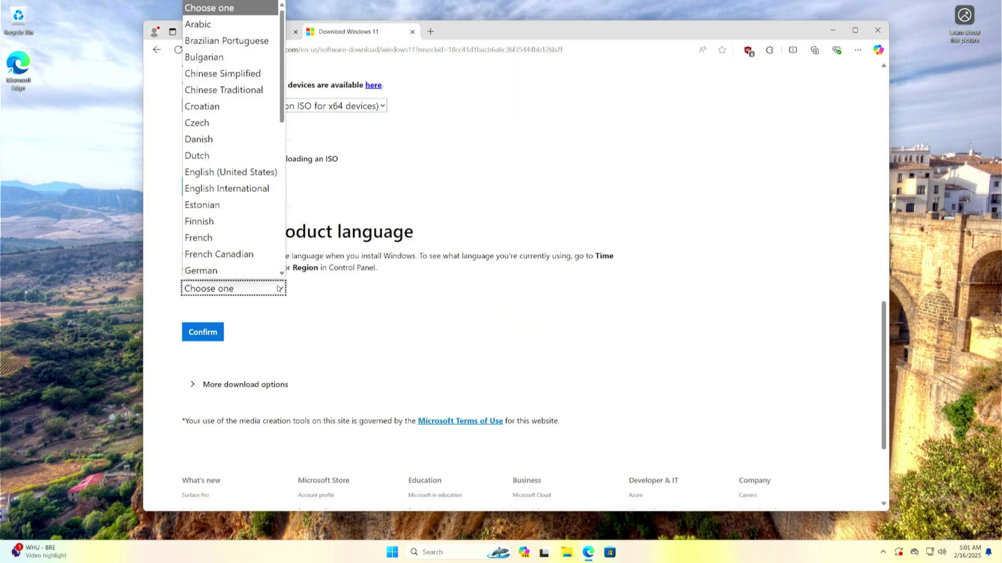
scroll(251, 125, "down", 1)
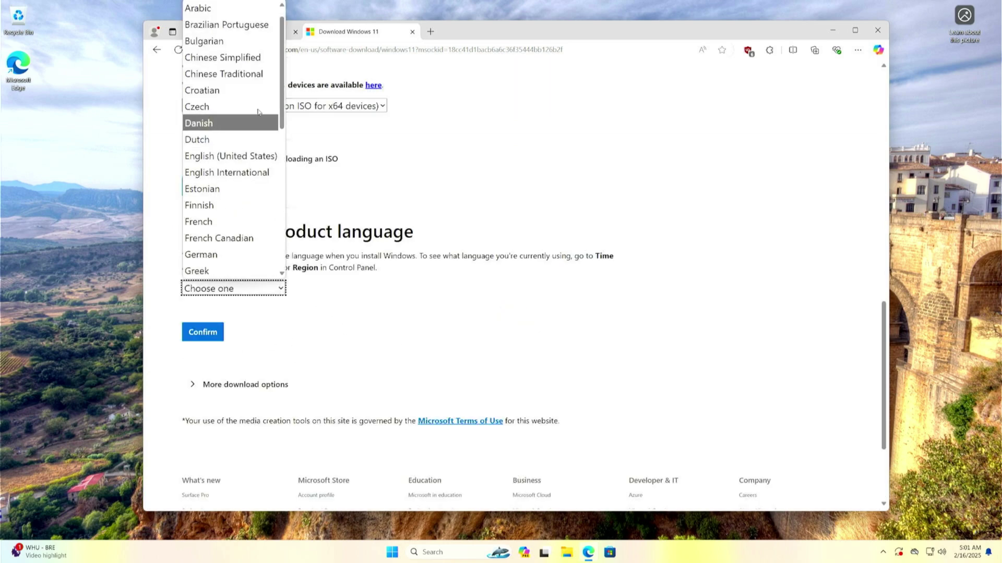
left_click(235, 156)
left_click(203, 333)
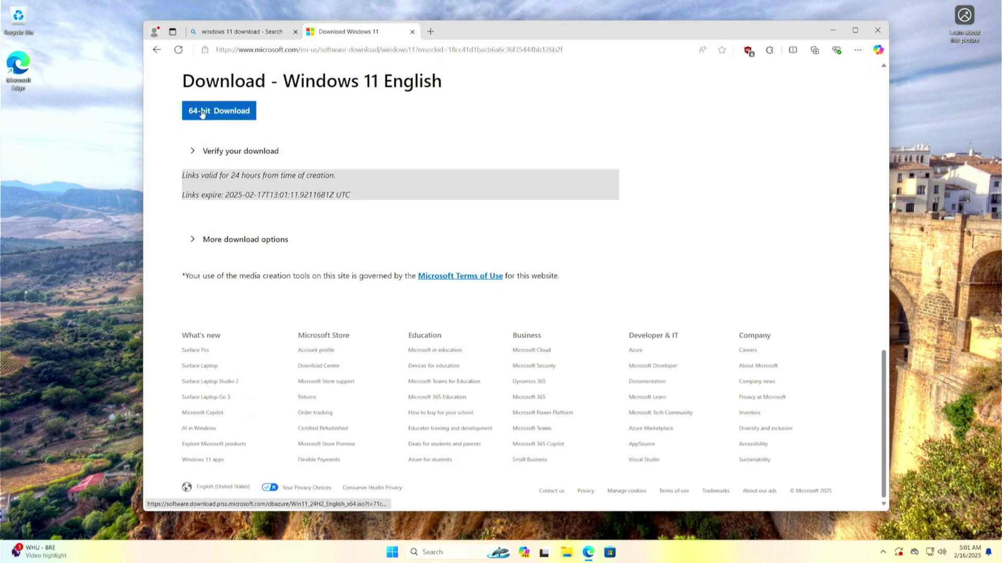
left_click(207, 112)
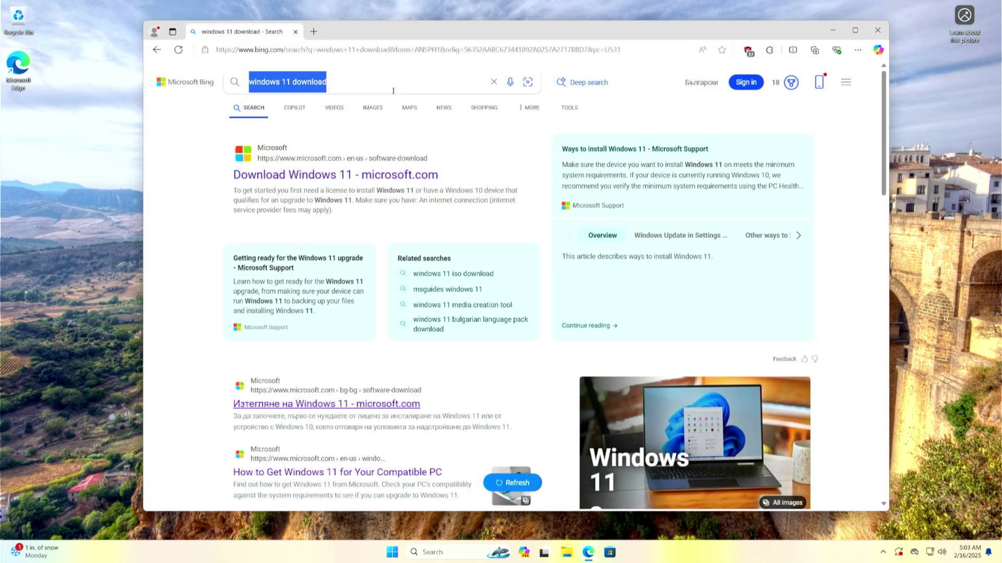
Step: Search 'ventoy', then get ventoy-1.1.02-windows.zip and ventoy-1.1.02-livecd.iso from its SourceForge downloads page
type("ventoy")
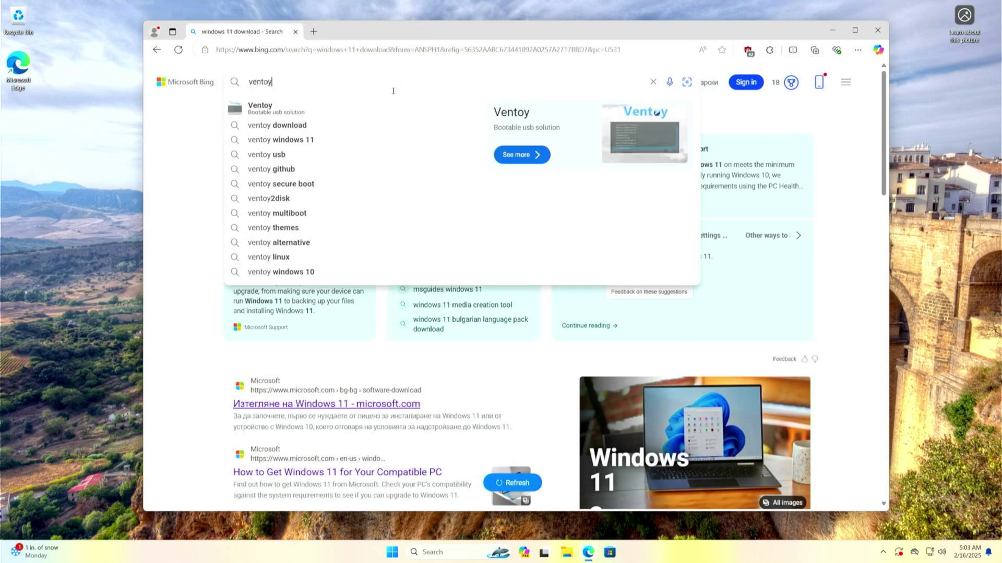
key("Return")
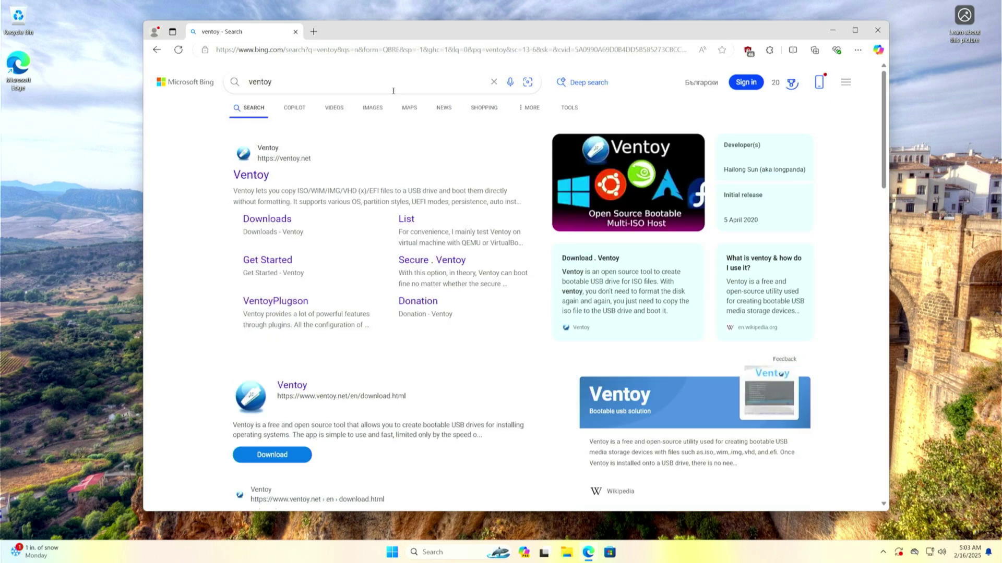
left_click(275, 219)
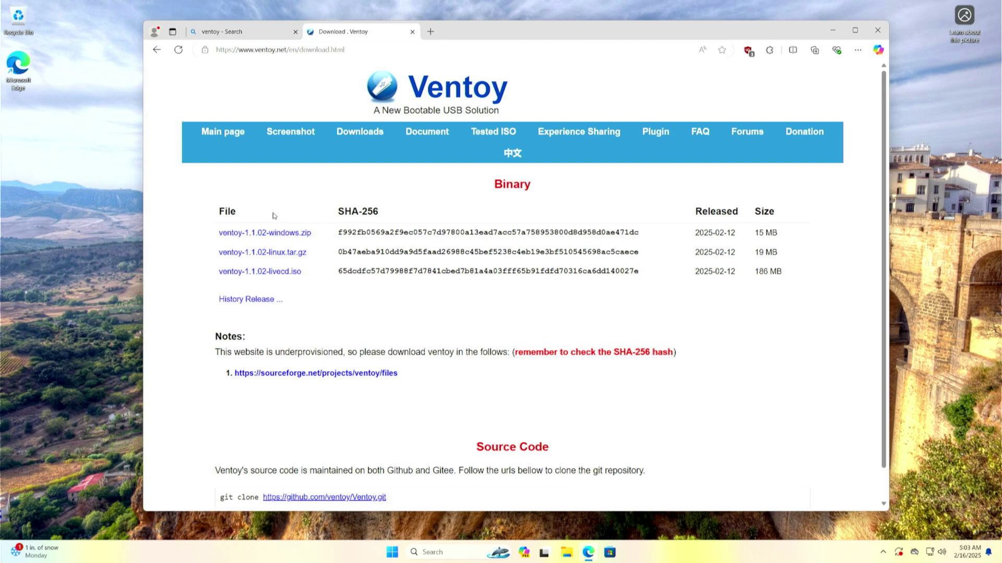
left_click(277, 233)
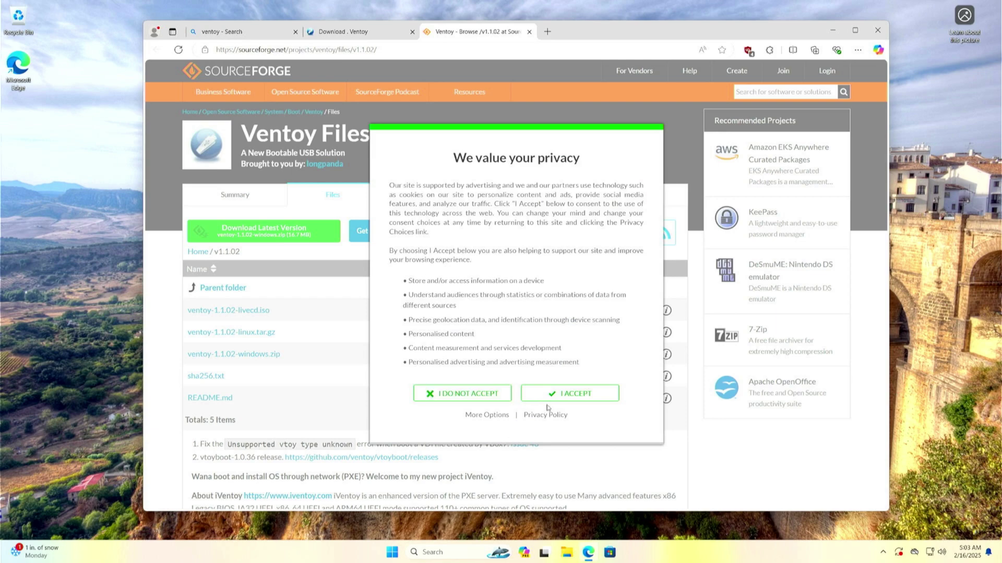
left_click(558, 400)
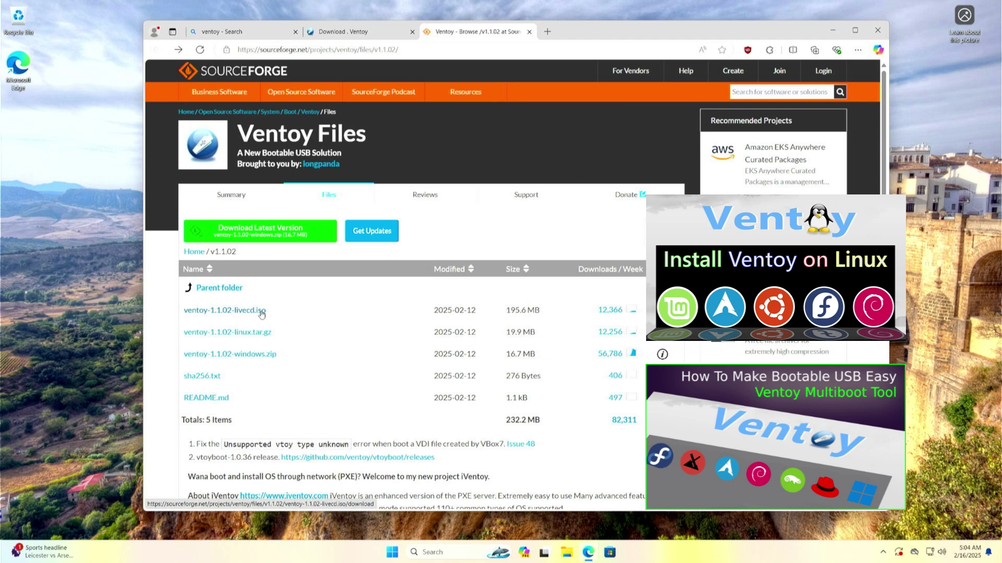
left_click(261, 312)
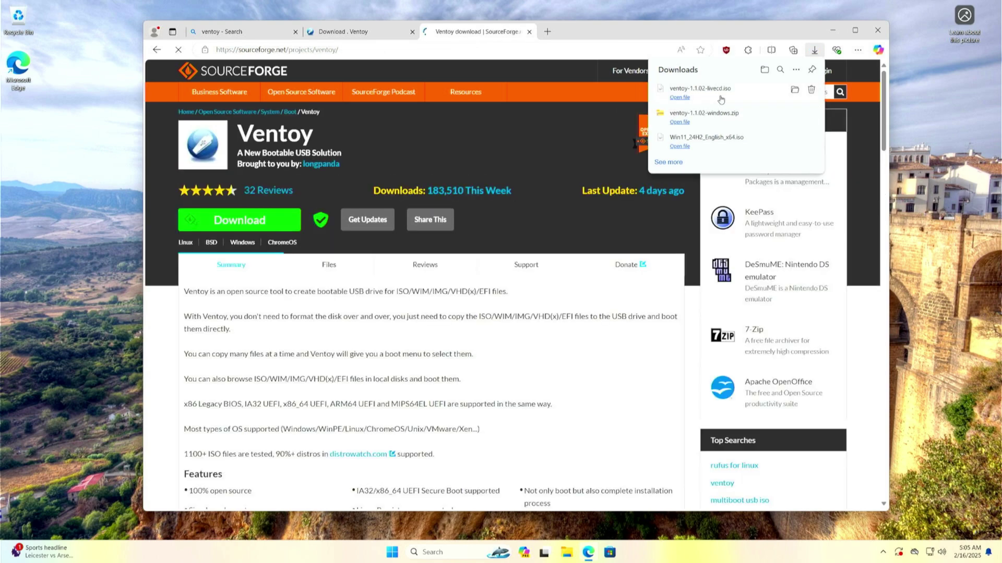
Step: Extract ventoy-1.1.02-windows.zip into Downloads without showing the files, then delete the zip
left_click(793, 91)
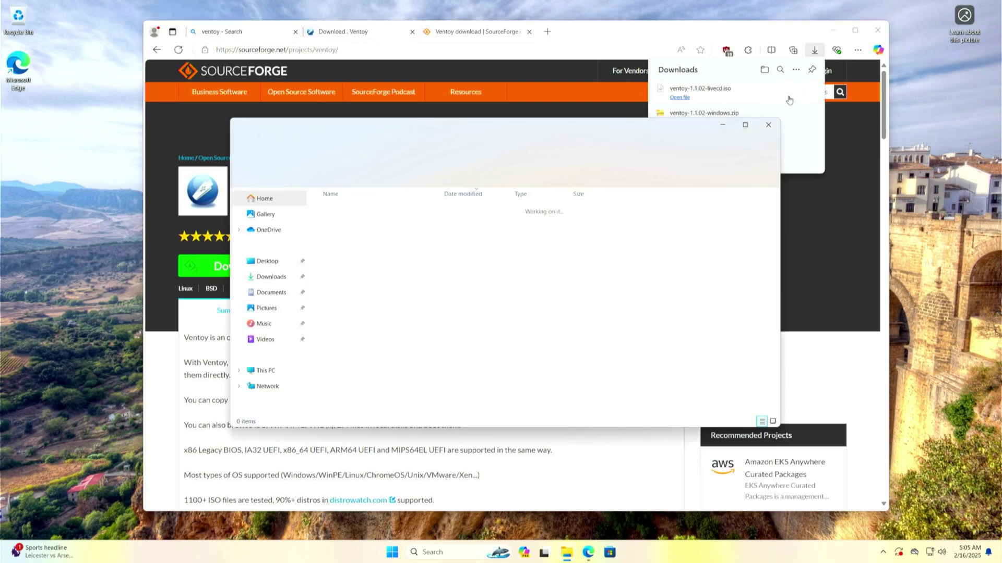
left_click(869, 34)
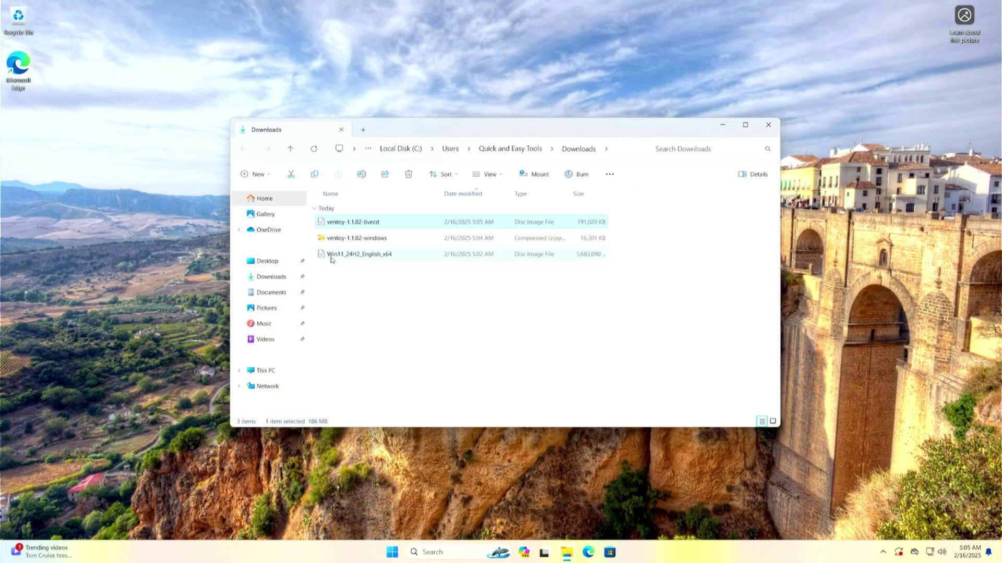
left_click(337, 238)
right_click(336, 237)
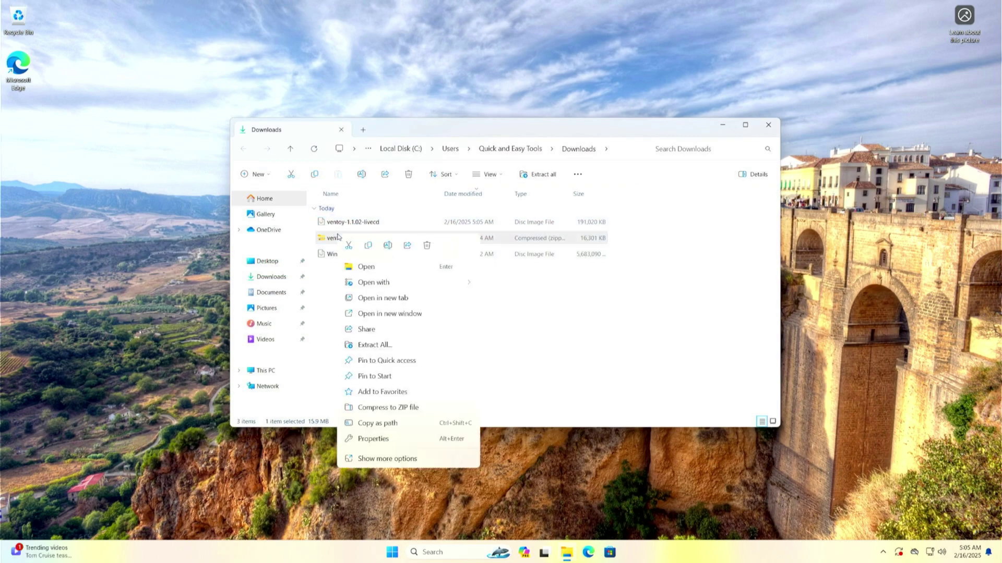
left_click(373, 349)
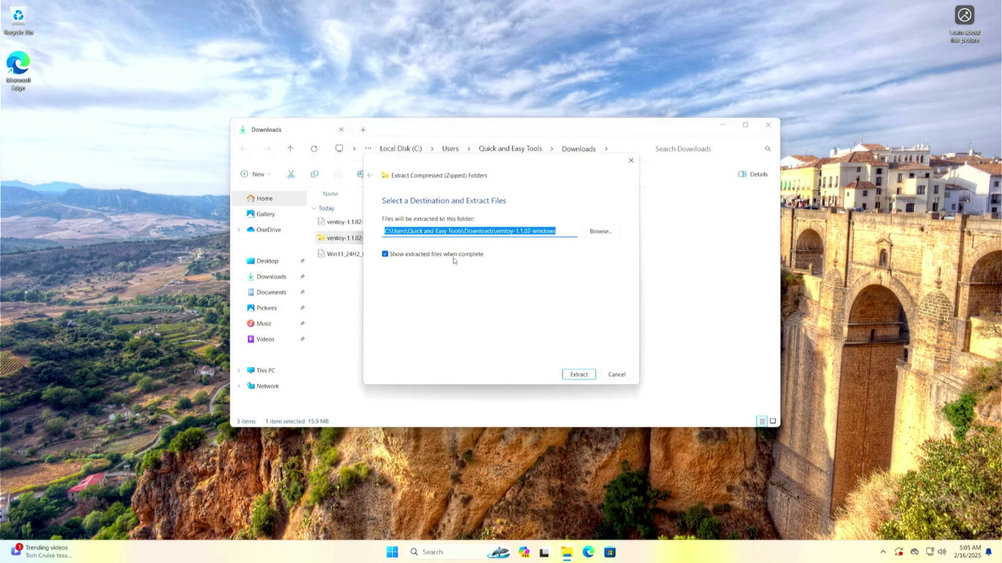
left_click(384, 255)
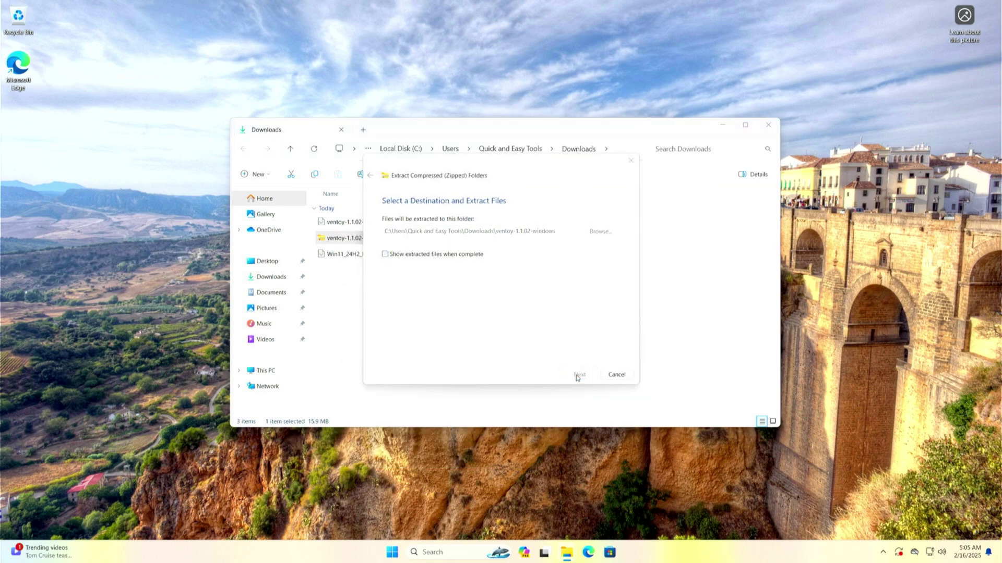
left_click(579, 374)
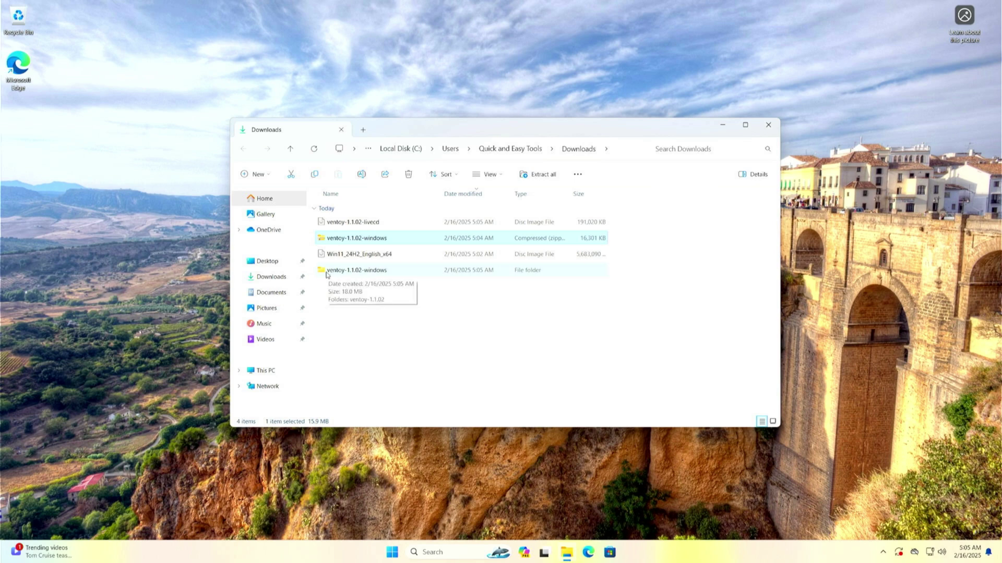
left_click(328, 275)
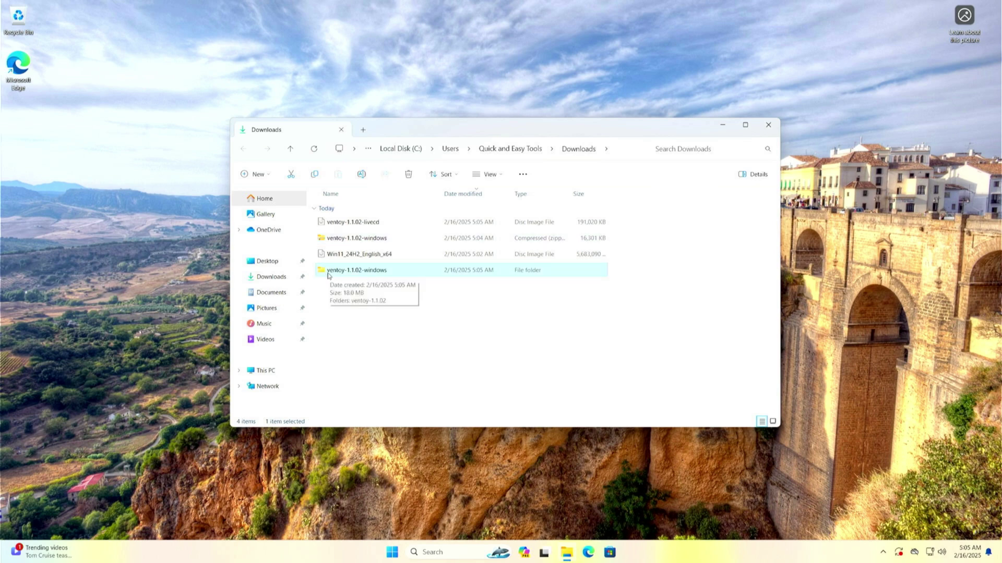
right_click(349, 238)
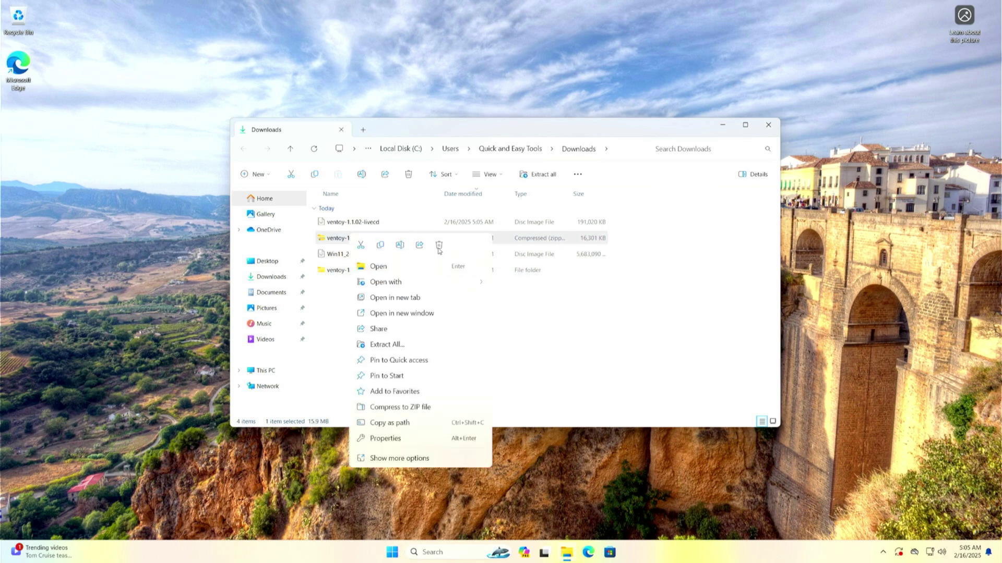
left_click(439, 246)
Step: Run Ventoy2Disk from the ventoy-1.1.02 folder with administrator permission
double_click(340, 258)
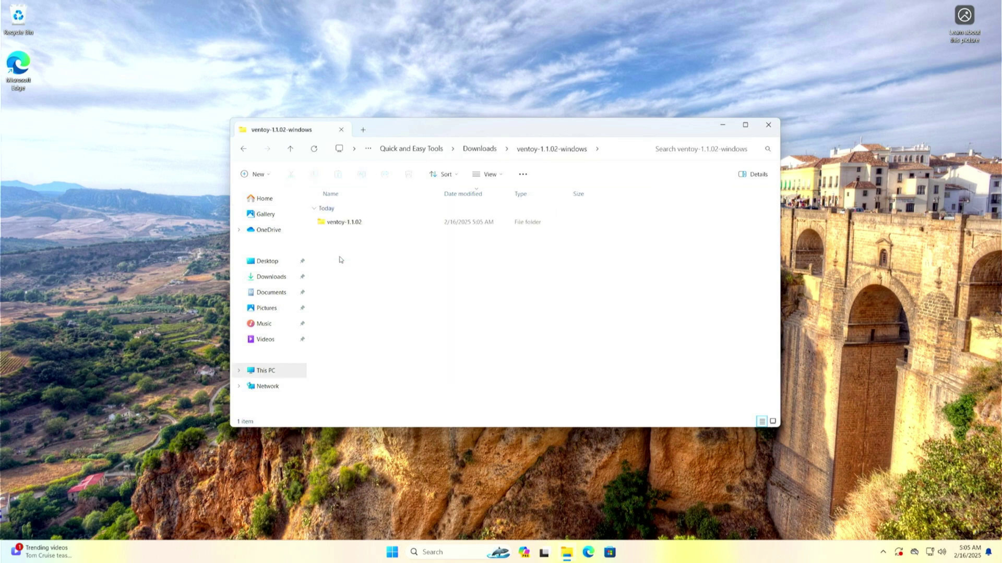
double_click(334, 224)
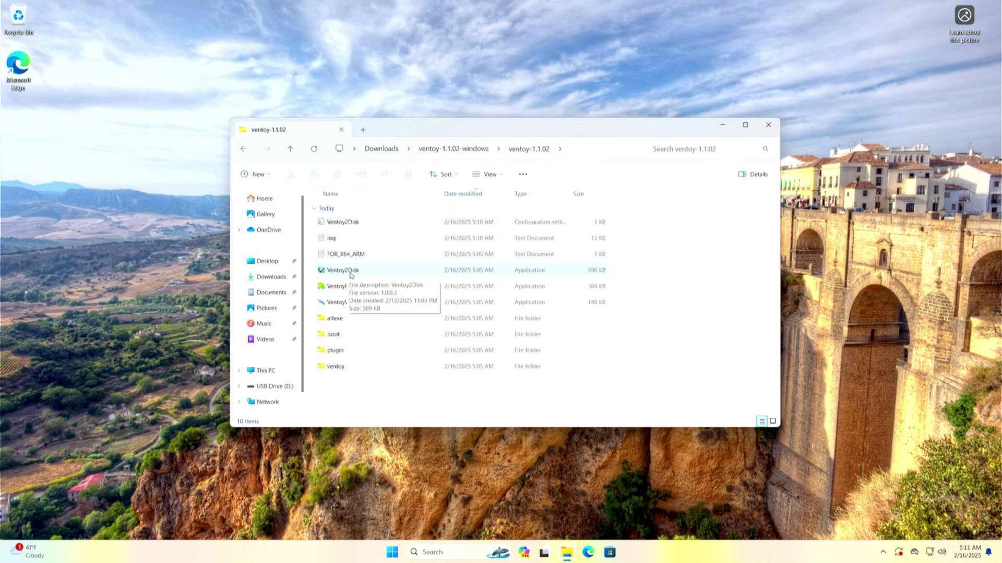
double_click(355, 272)
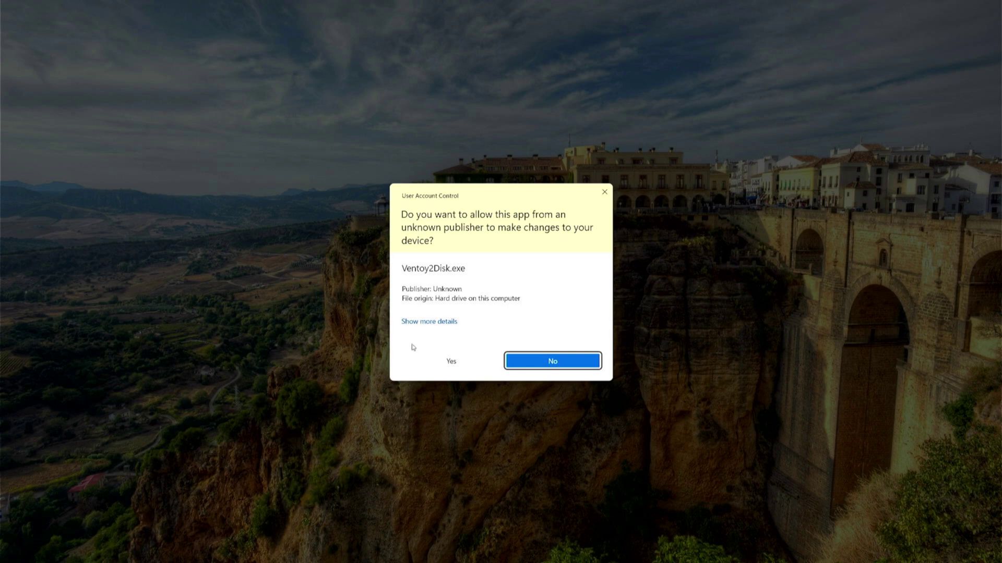
left_click(449, 362)
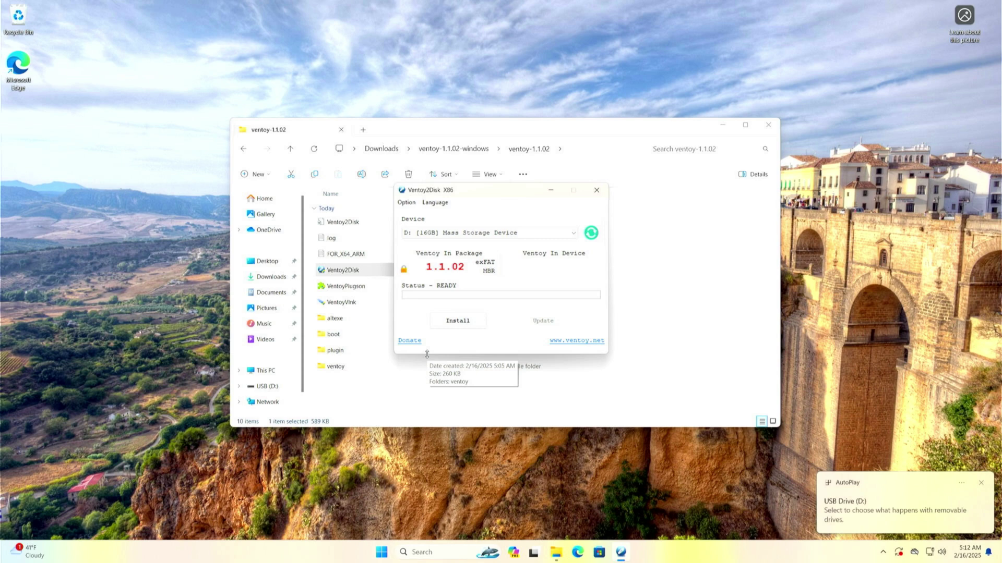
Step: Keep the 16GB D: drive as the Ventoy target and confirm MBR partition style
left_click(768, 125)
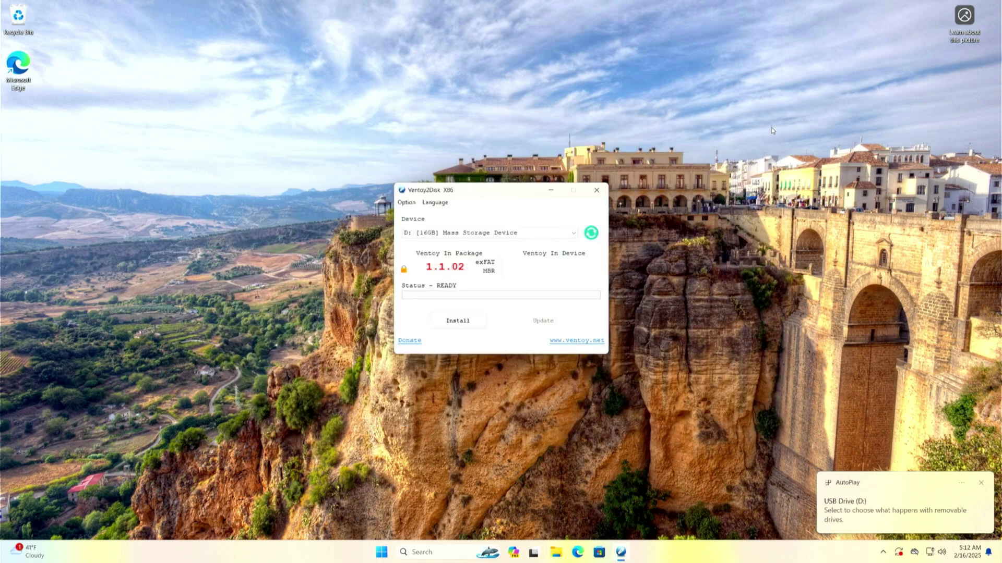
left_click(490, 233)
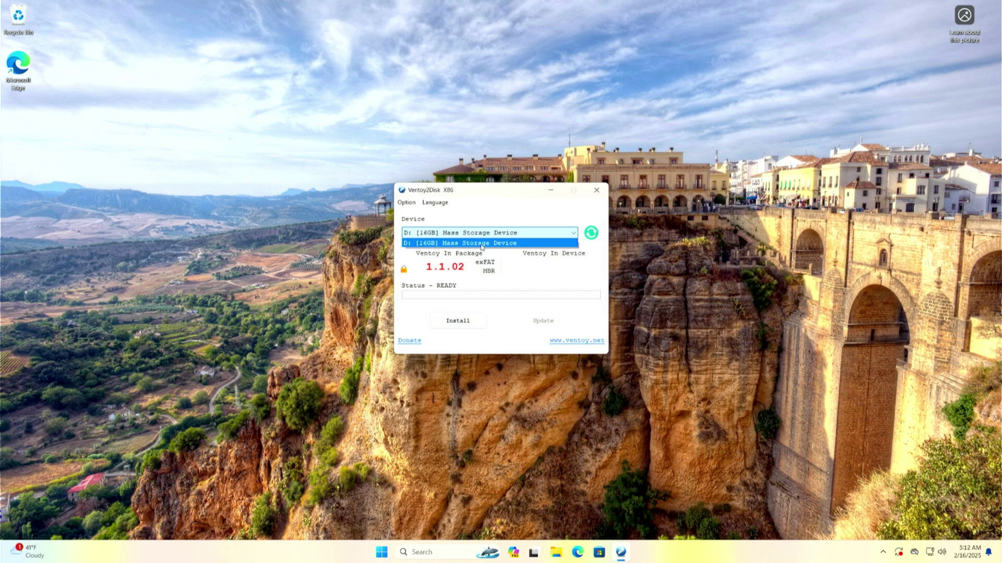
left_click(482, 244)
left_click(409, 203)
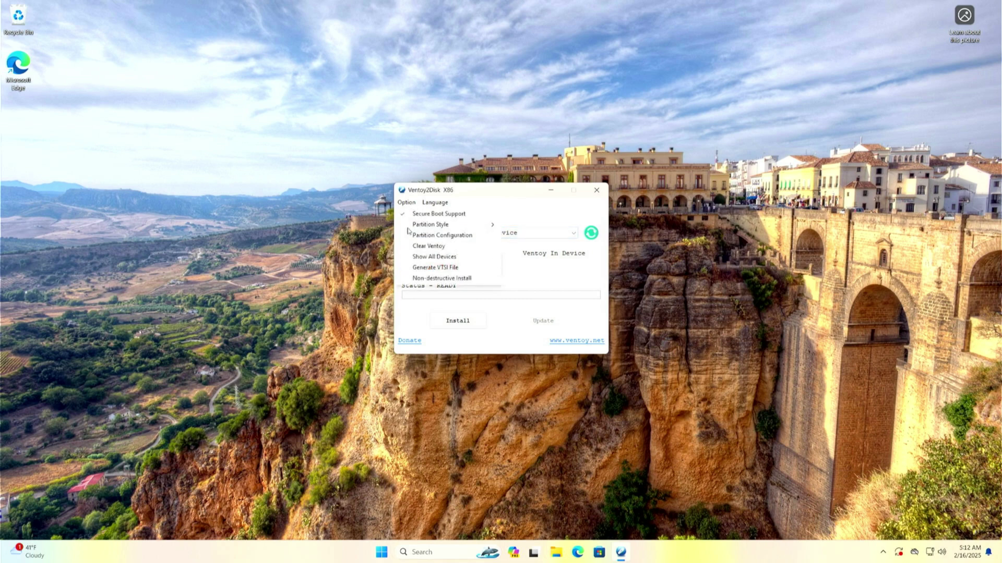
mouse_move(410, 226)
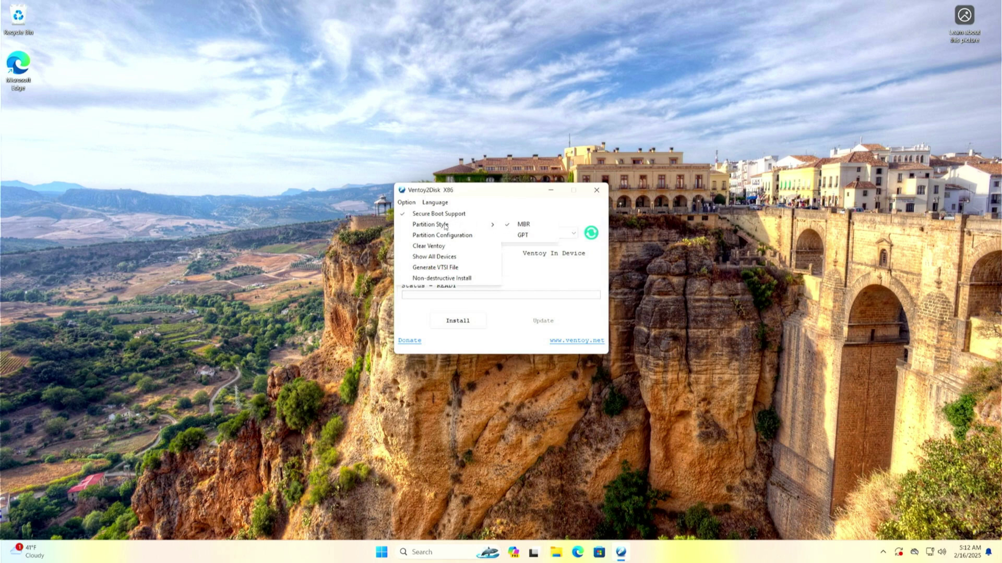
left_click(526, 225)
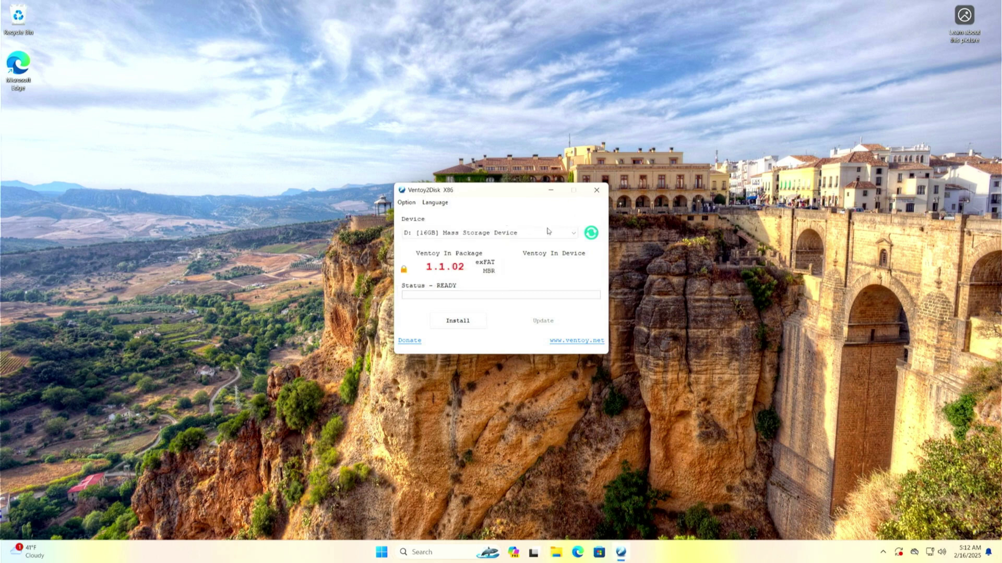
Step: Install Ventoy 1.1.02 to the 16GB D: drive, accepting both warnings and the success message
left_click(458, 327)
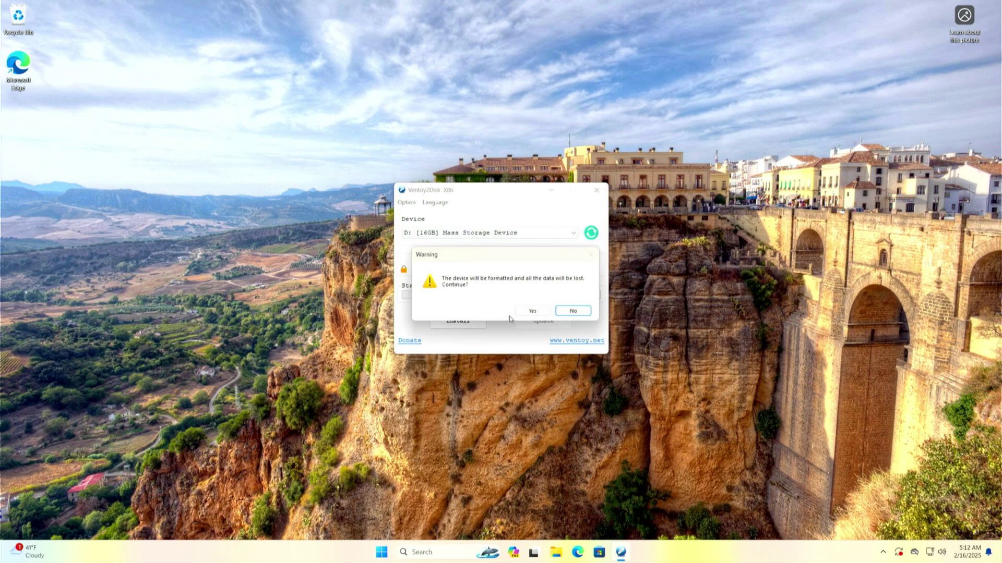
left_click(524, 311)
left_click(525, 312)
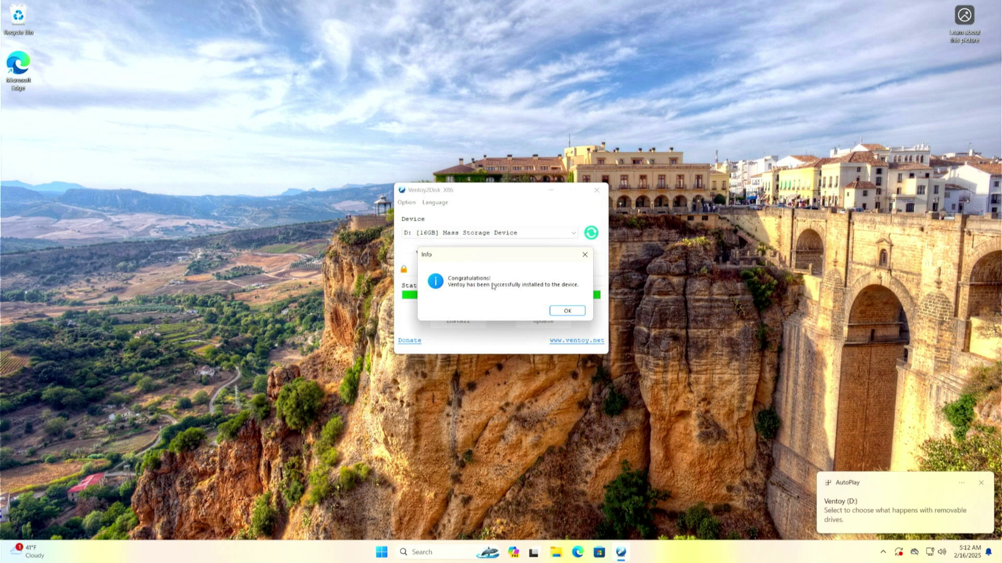
left_click(567, 312)
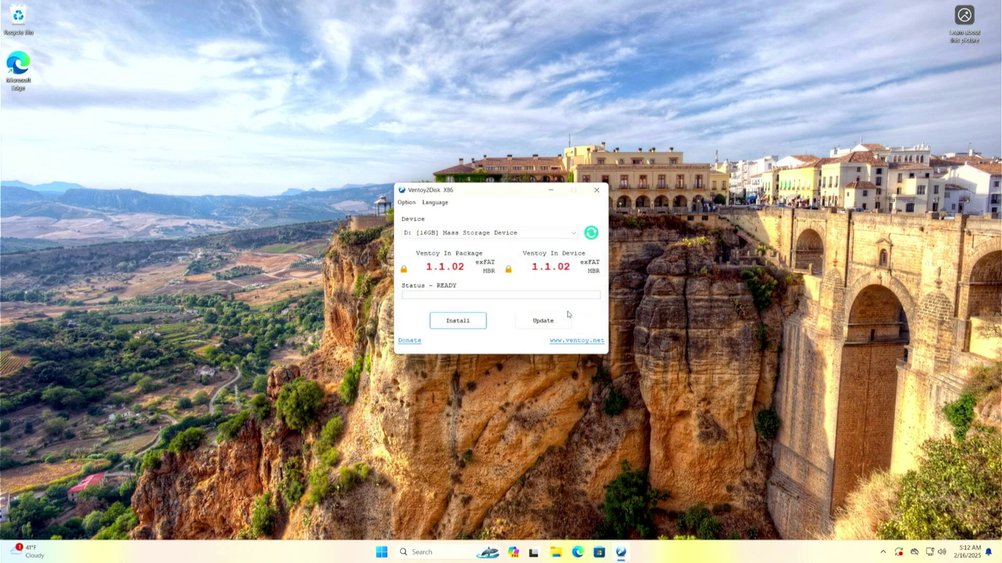
Step: Paste both ISOs, ventoy-1.1.02-livecd and Win11_24H2_English_x64, from Downloads into Ventoy (D:)
left_click(596, 190)
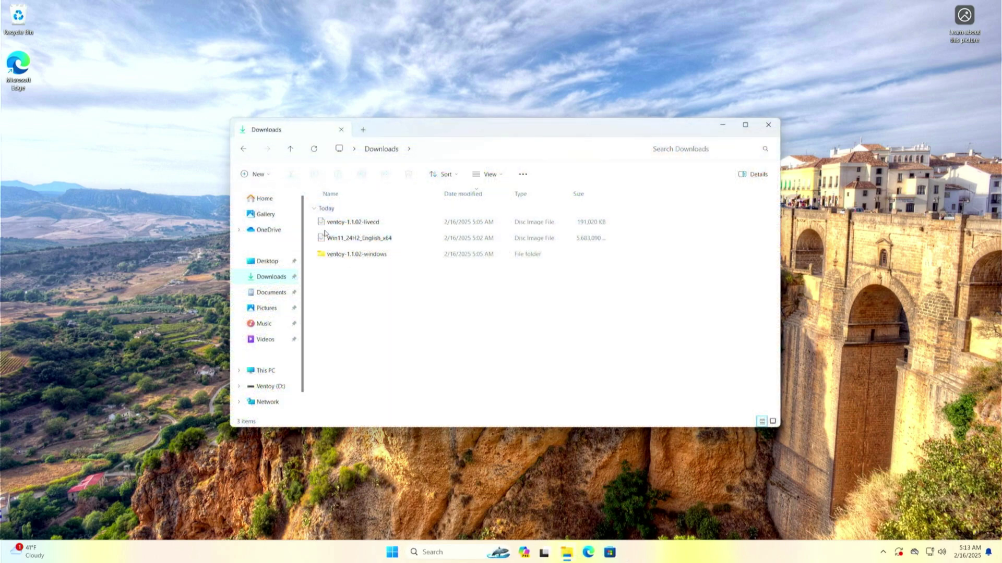
left_click_drag(314, 219, 335, 241)
right_click(336, 240)
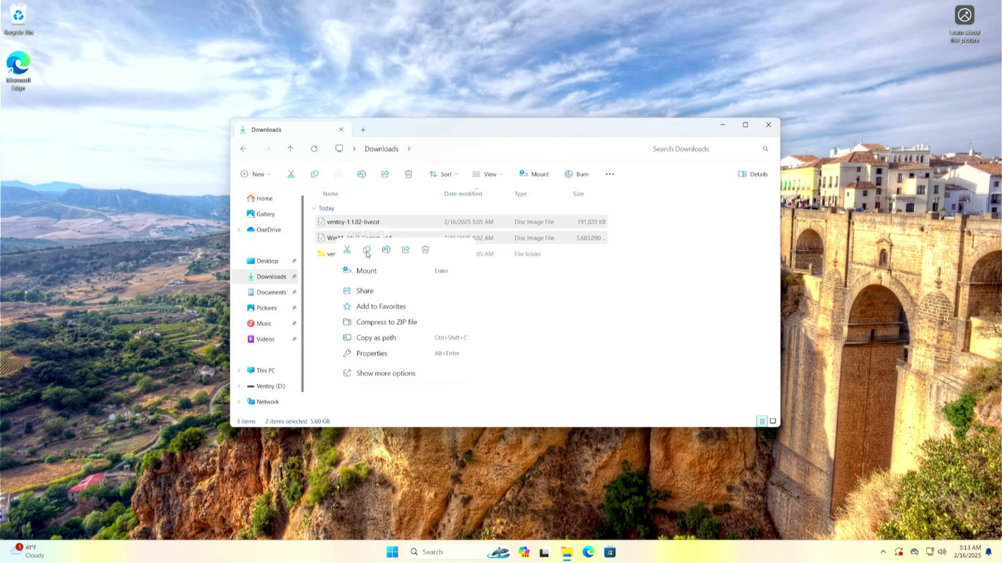
left_click(367, 251)
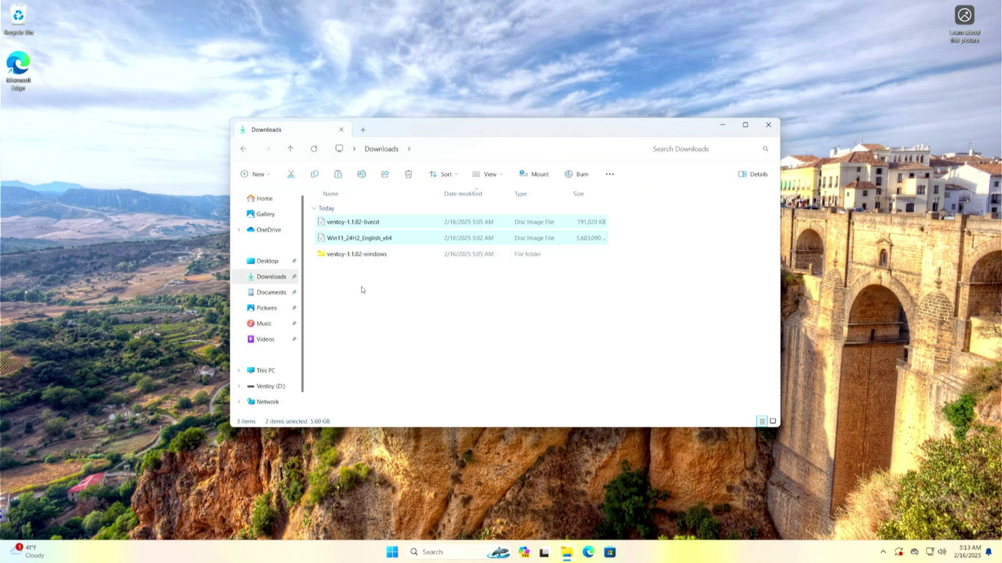
left_click(269, 371)
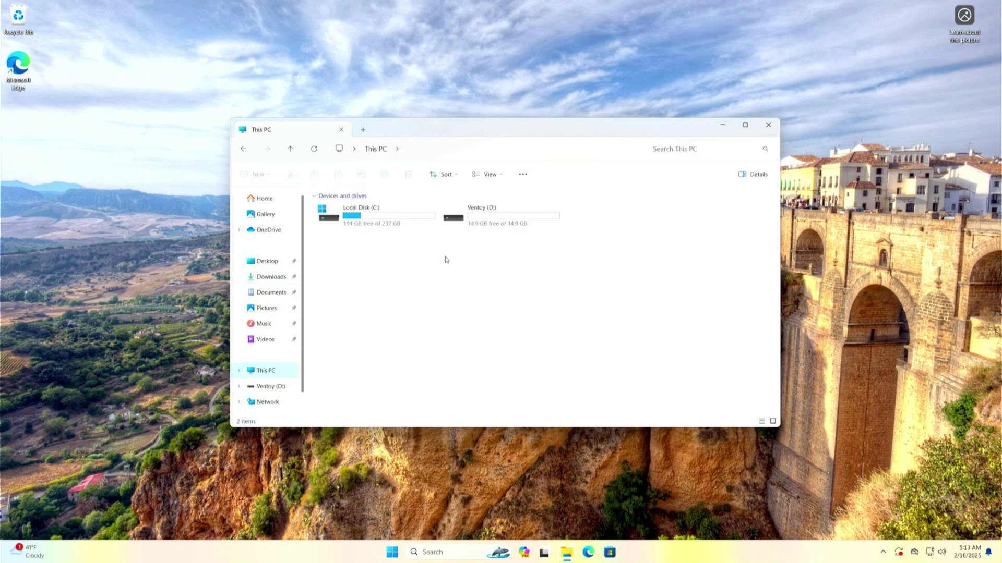
double_click(494, 224)
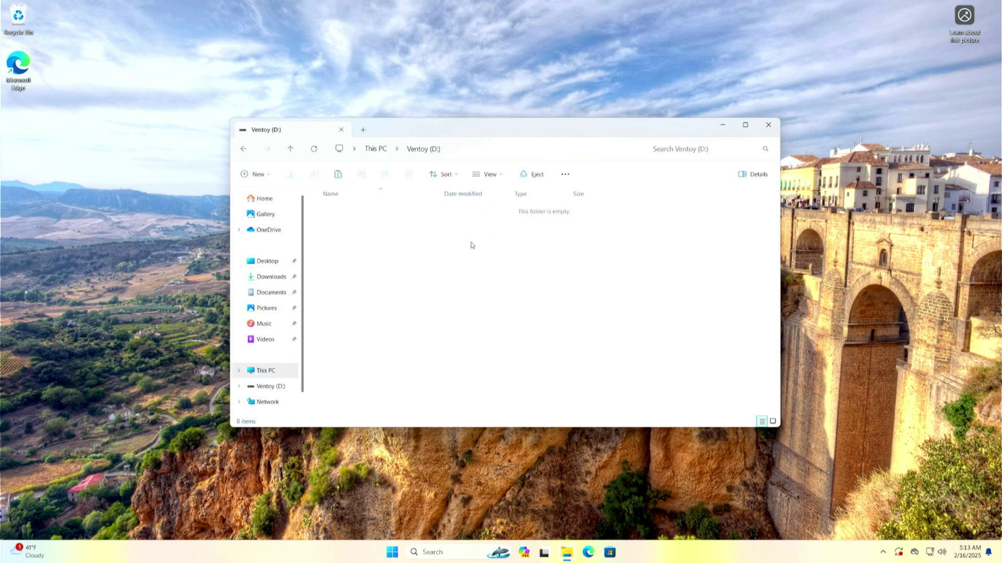
right_click(471, 243)
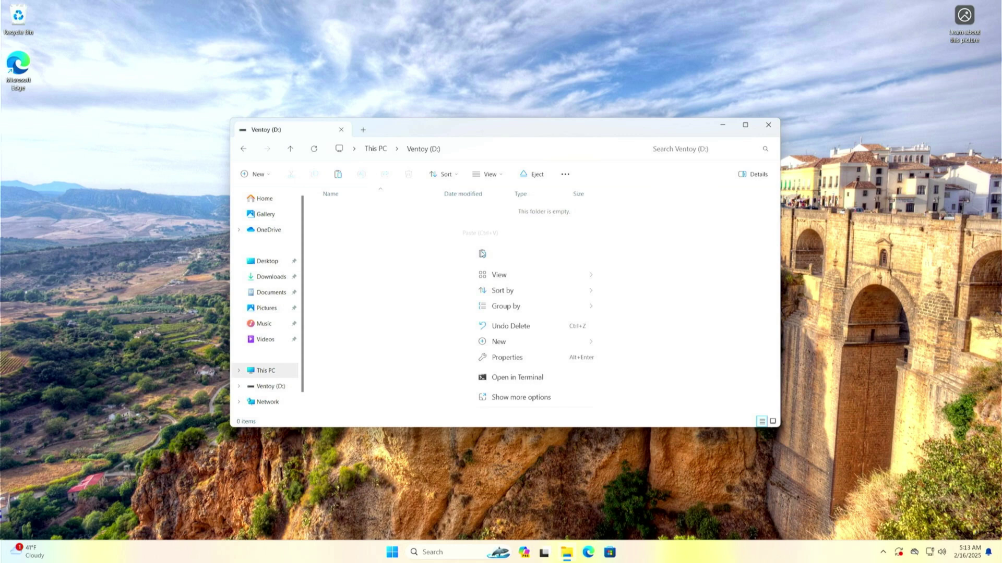
left_click(482, 254)
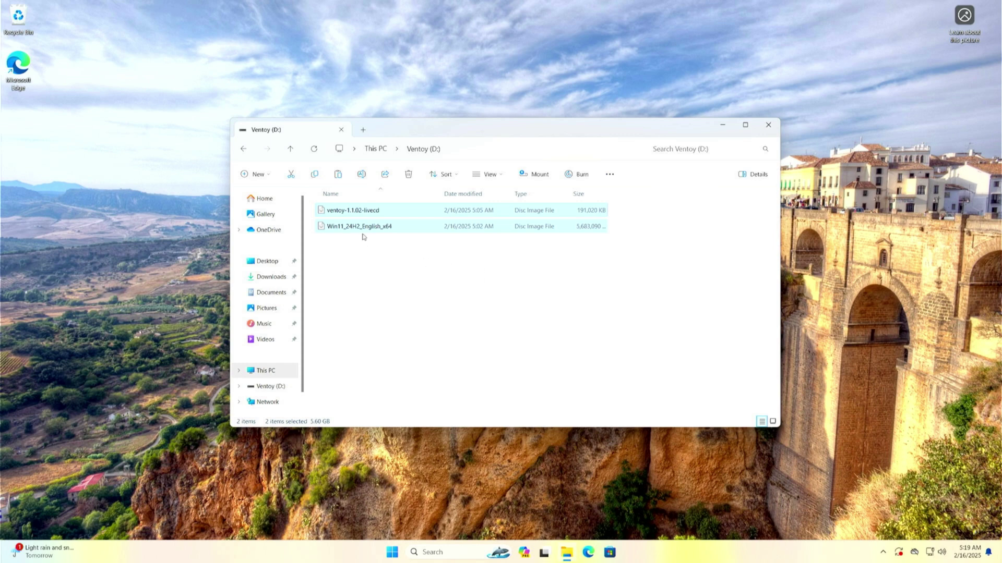
left_click_drag(363, 237, 395, 217)
left_click(415, 247)
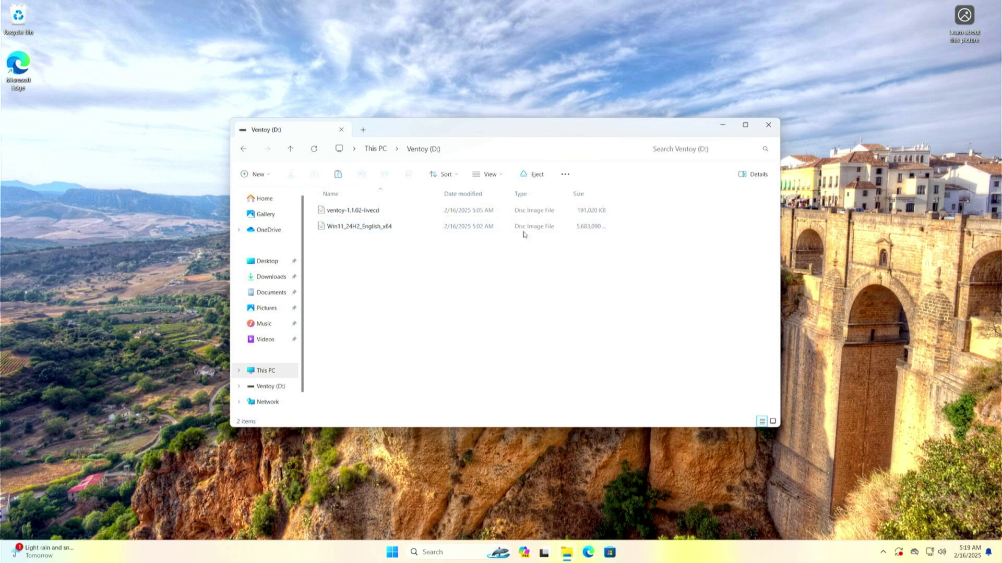
Step: Close File Explorer and restart Windows from the Start menu's power options
left_click(764, 128)
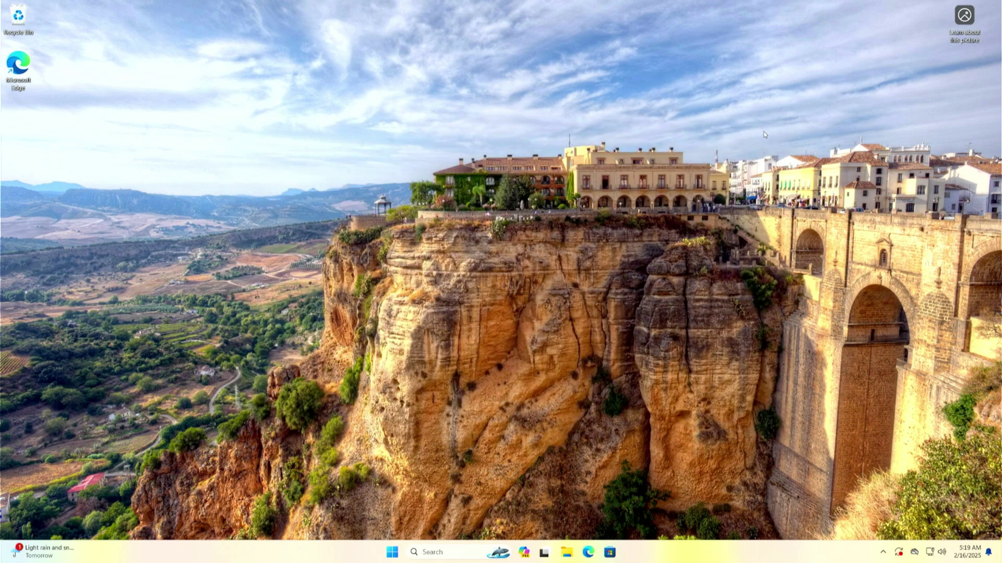
left_click(387, 561)
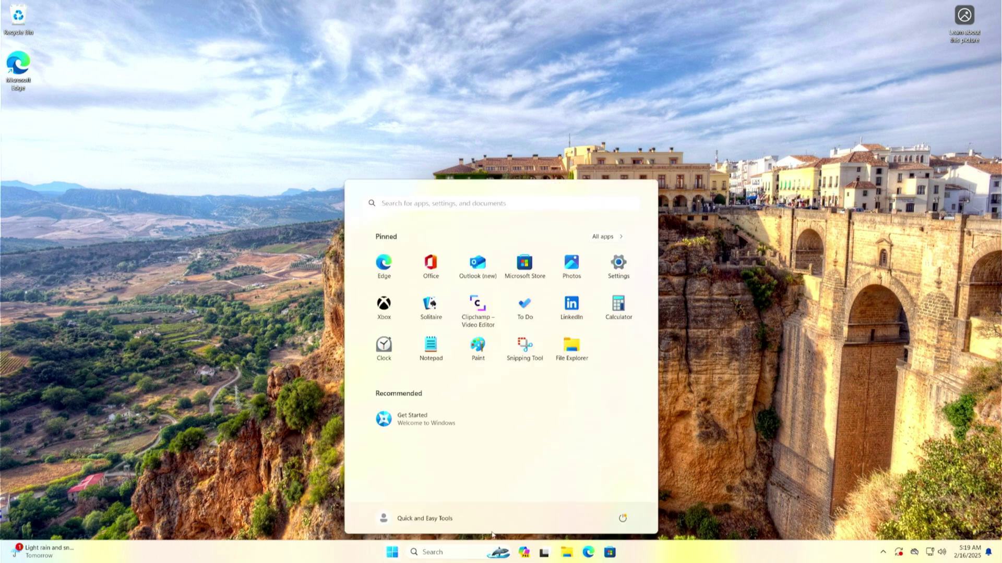
left_click(624, 519)
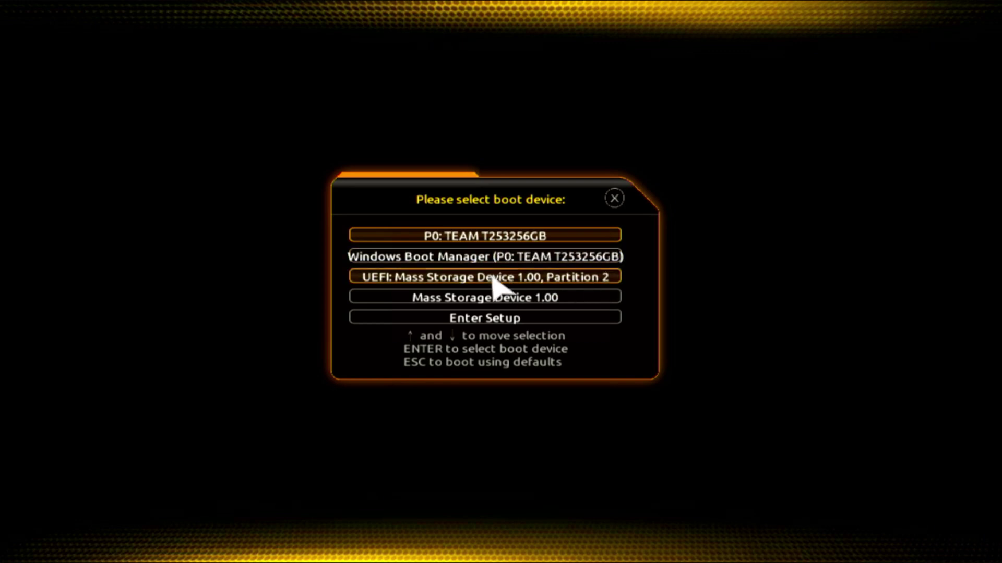
Step: Boot the USB's UEFI partition and start ventoy-1.1.02-livecd.iso in normal mode
left_click(380, 282)
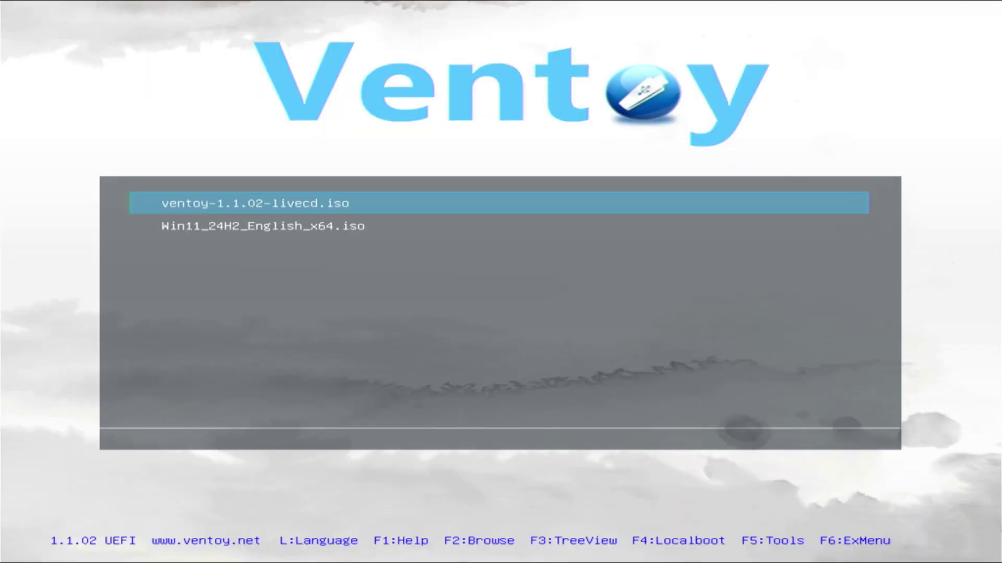
key("Down")
key("Up")
key("Return")
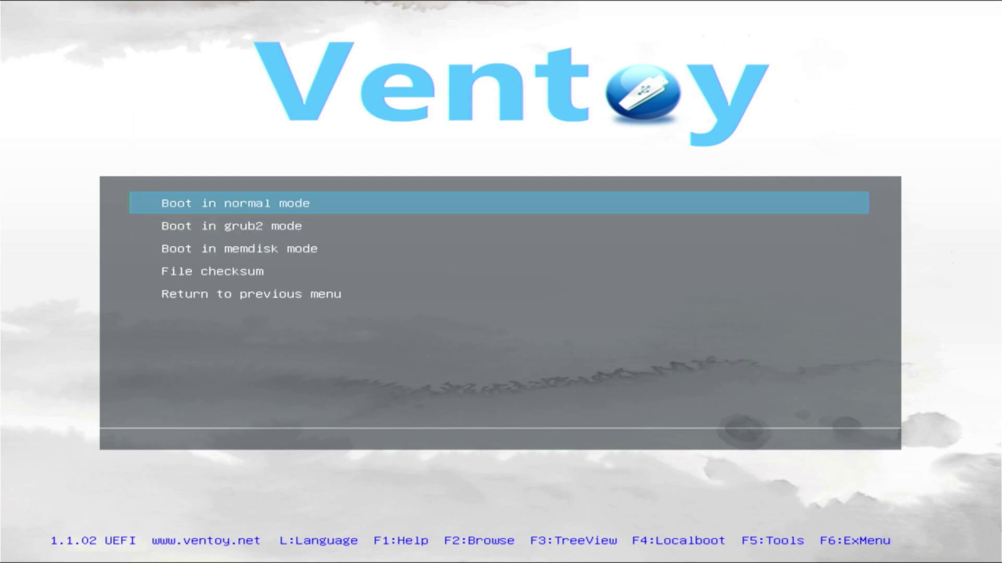
key("Return")
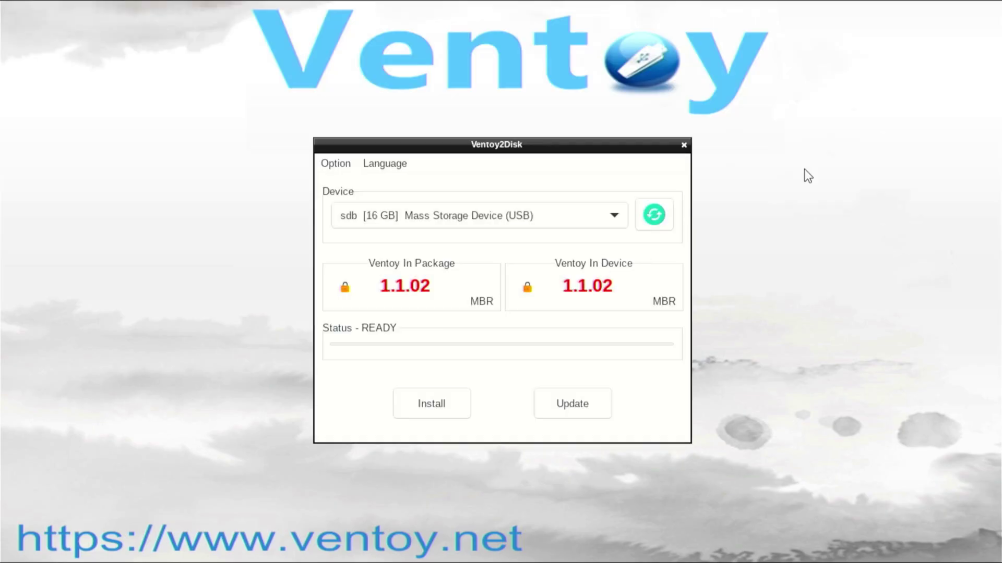
Step: Show all devices, including internal disks, and select the 256 GB sda disk as the target
left_click(618, 220)
left_click(617, 221)
left_click(617, 220)
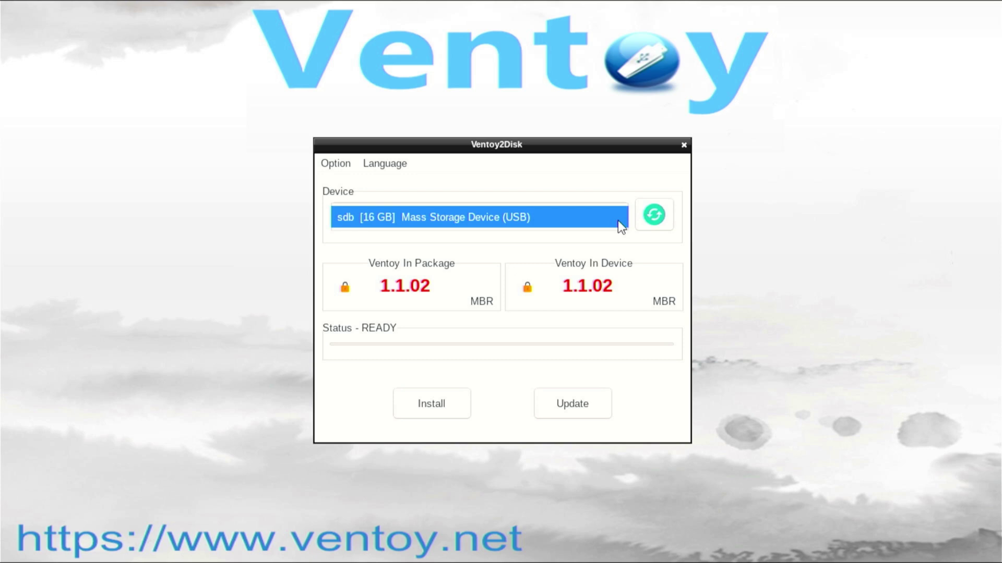
left_click(618, 221)
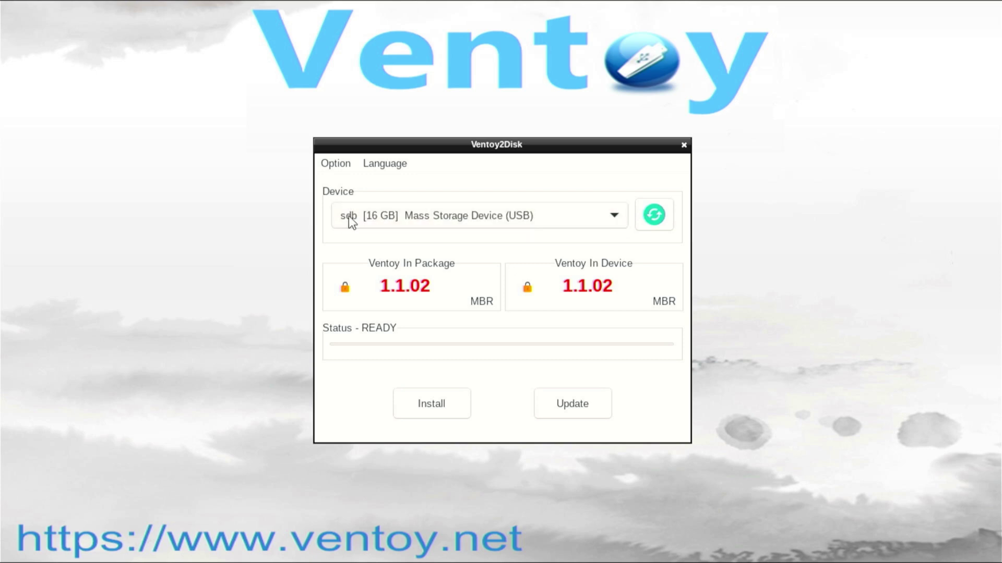
left_click(345, 164)
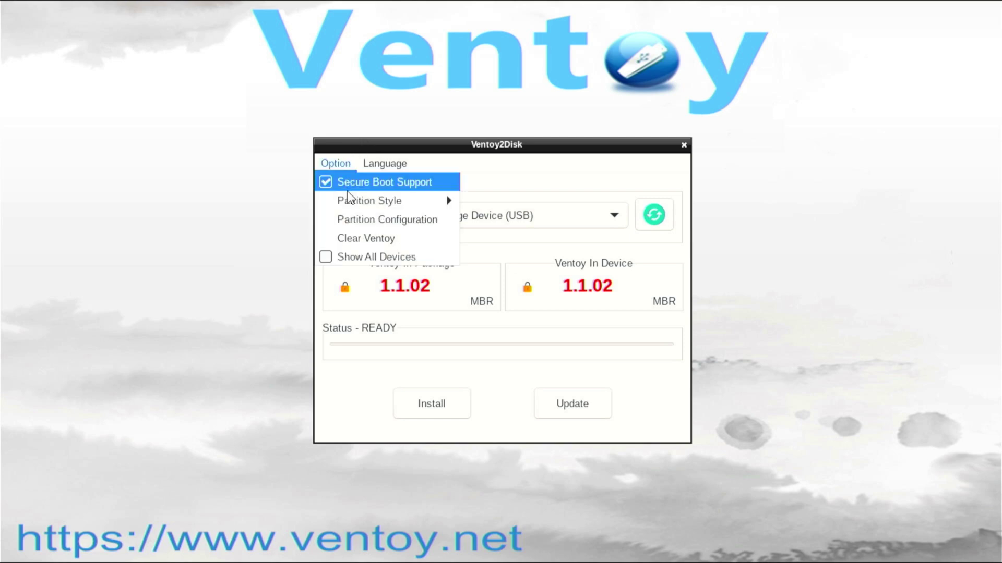
left_click(327, 262)
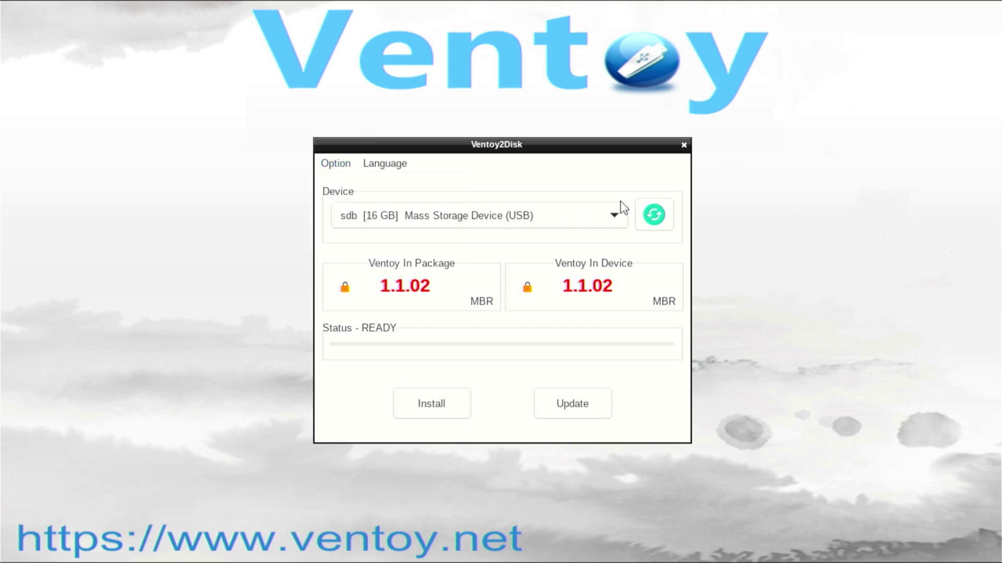
left_click(614, 214)
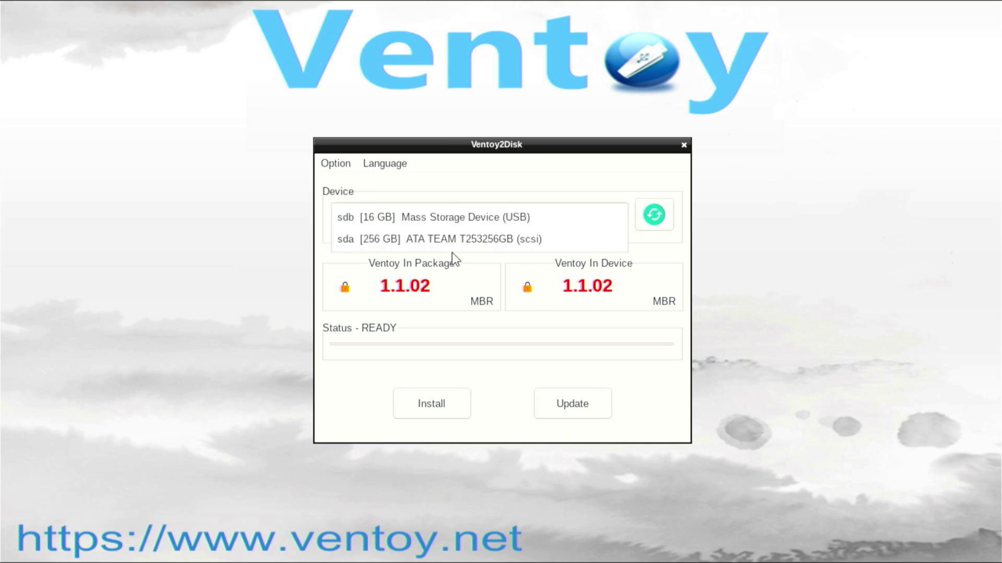
left_click(381, 241)
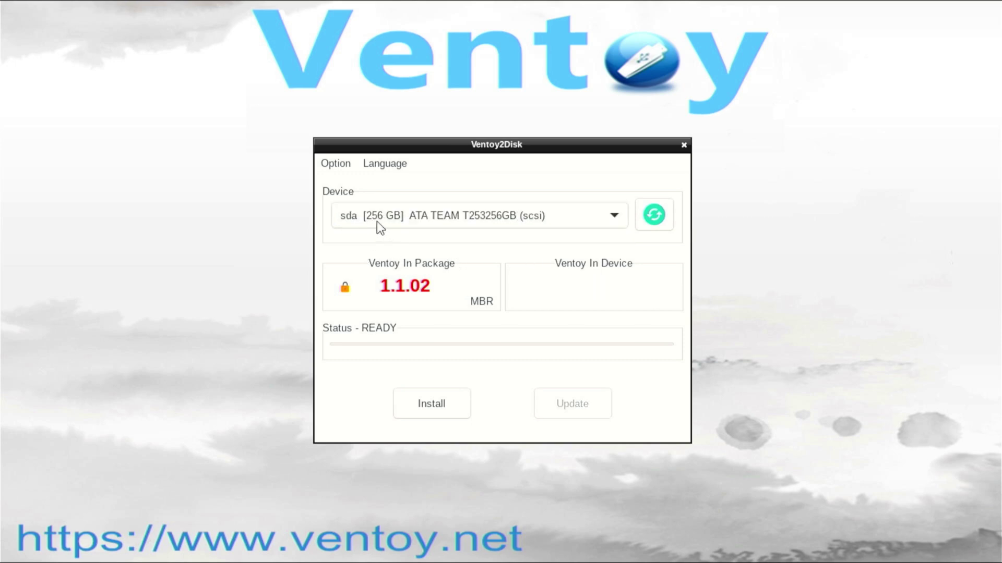
Step: Switch Ventoy2Disk's partition style from MBR to GPT
left_click(334, 166)
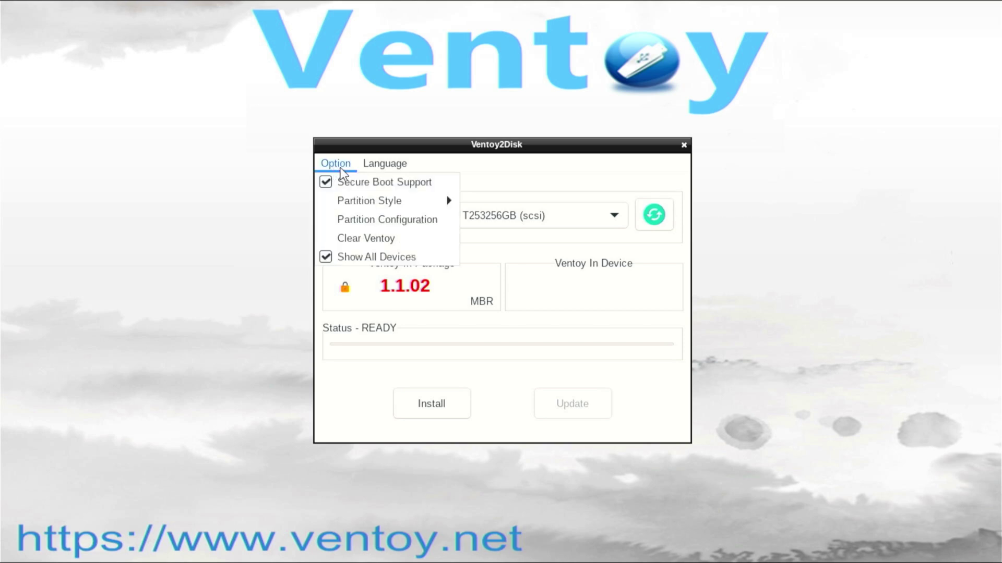
mouse_move(349, 195)
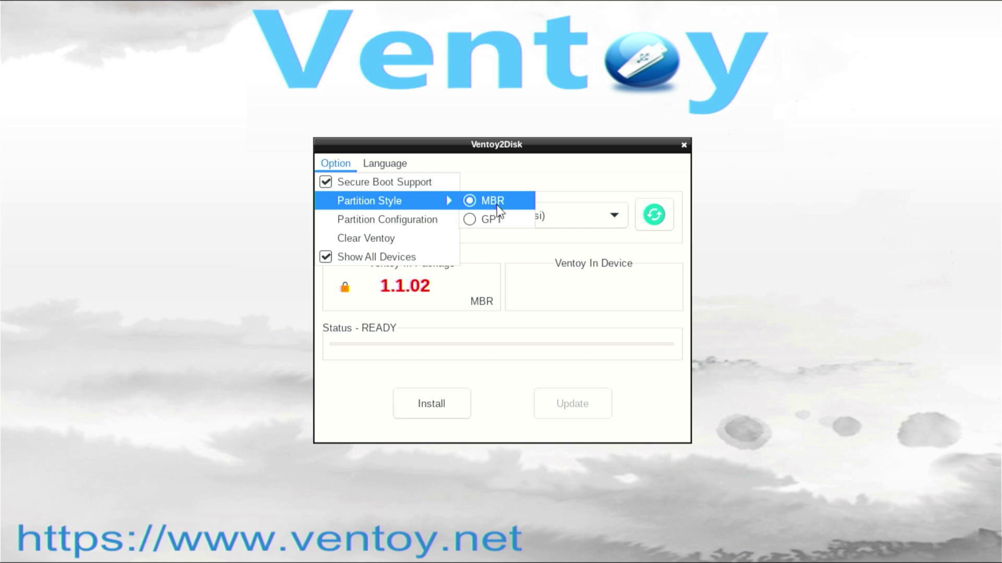
left_click(496, 224)
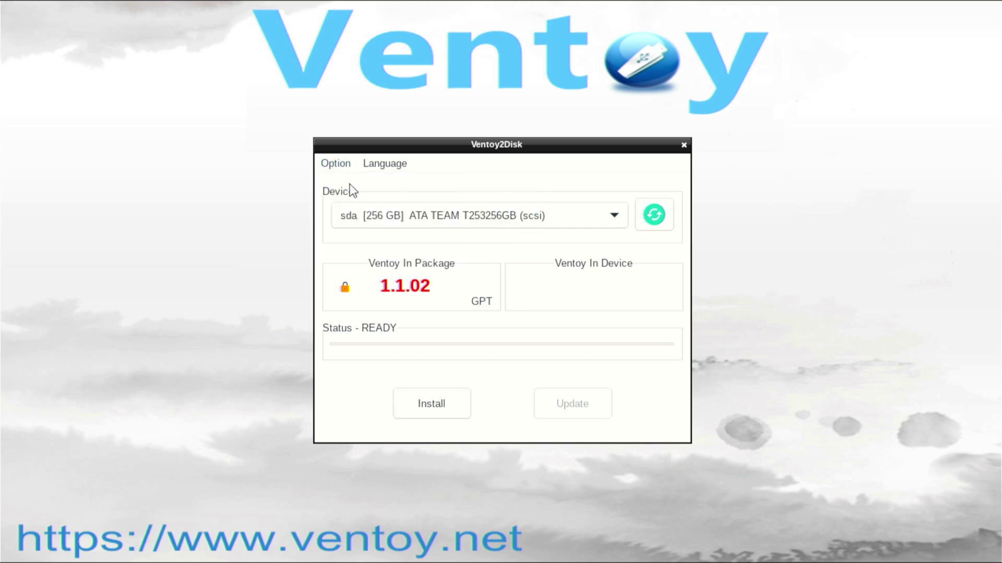
left_click(345, 167)
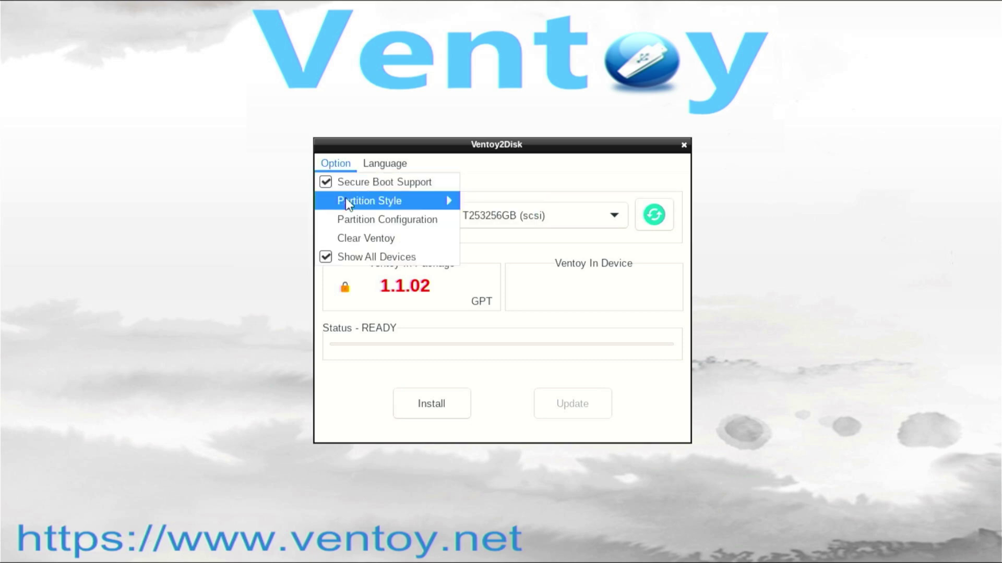
mouse_move(346, 208)
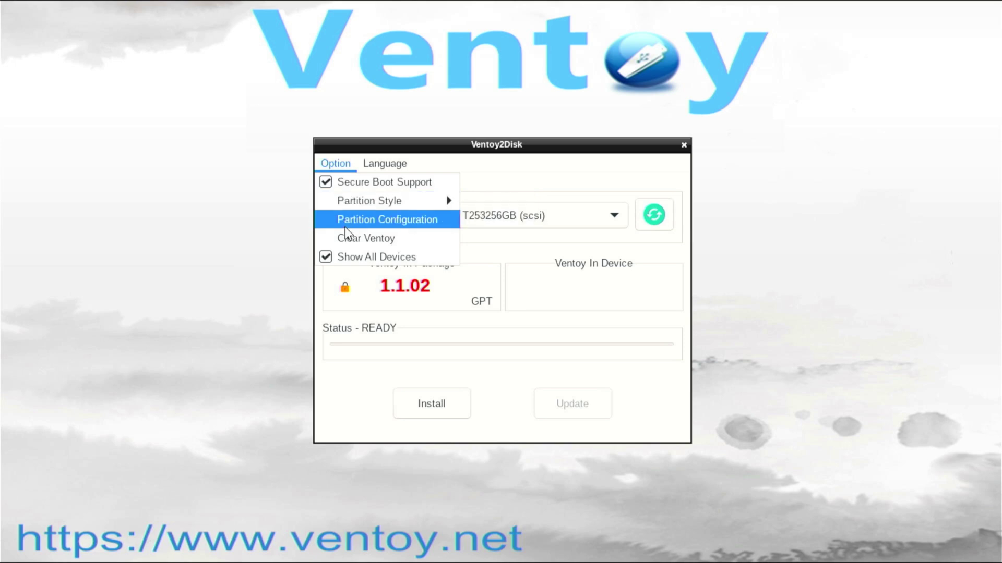
Step: In Partition Configuration, preserve 236 GB at the end of the disk, keeping GB as the unit
left_click(371, 223)
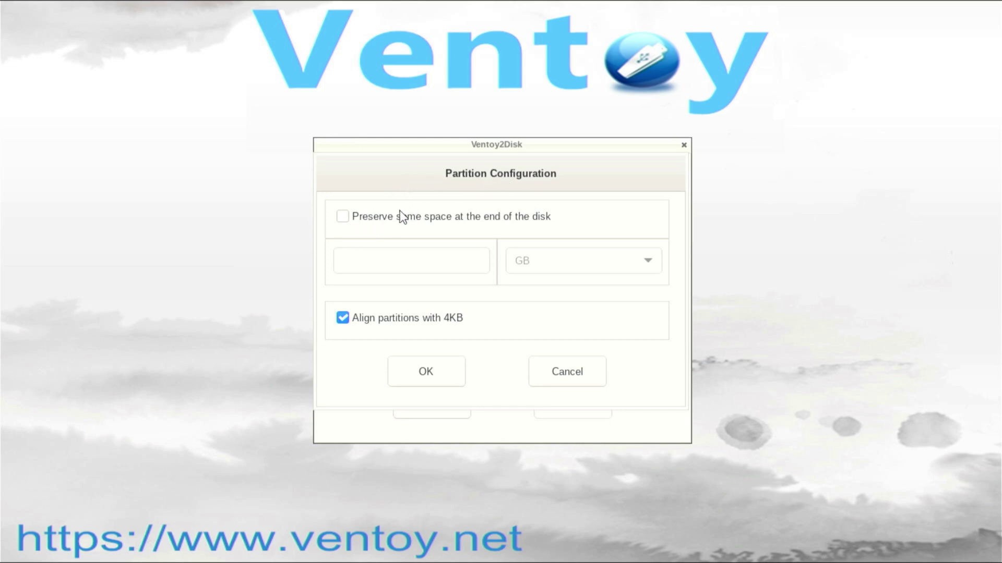
left_click(343, 216)
left_click(609, 260)
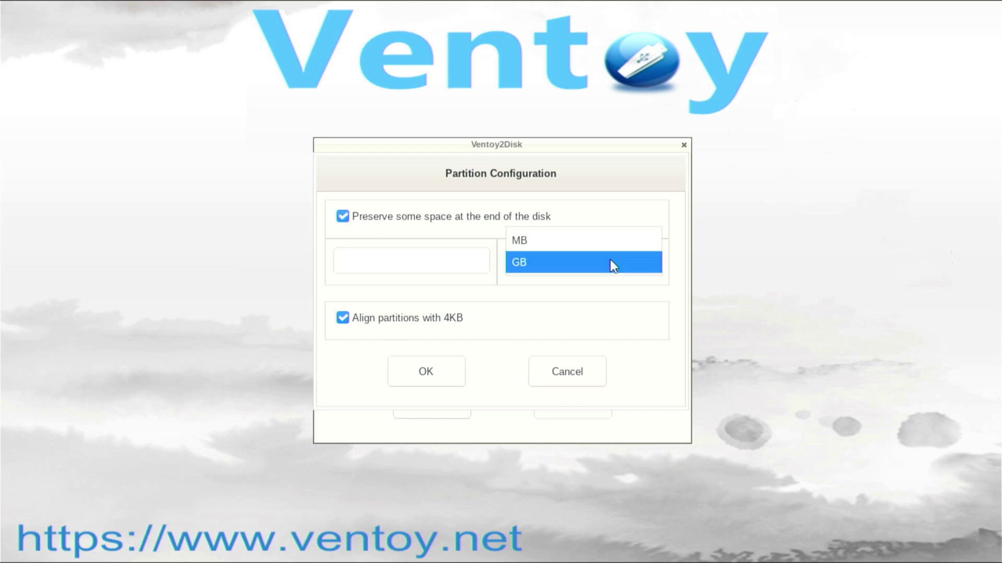
left_click(611, 261)
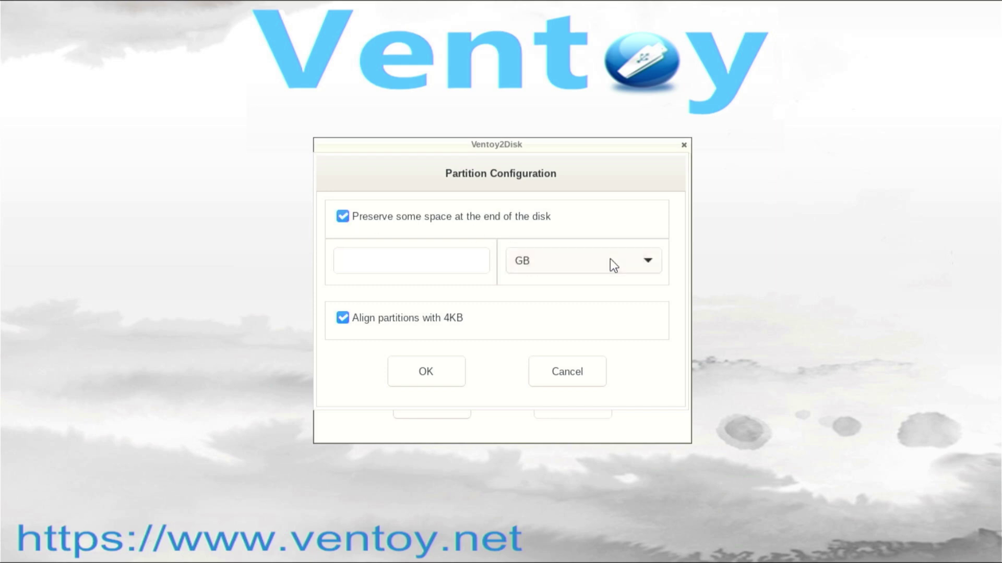
left_click(430, 266)
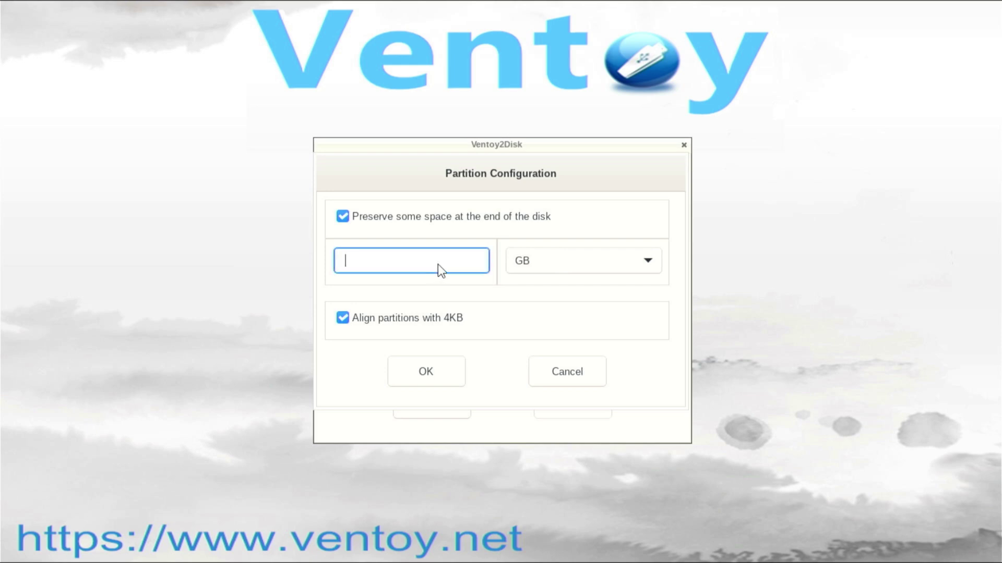
type("236")
left_click(427, 372)
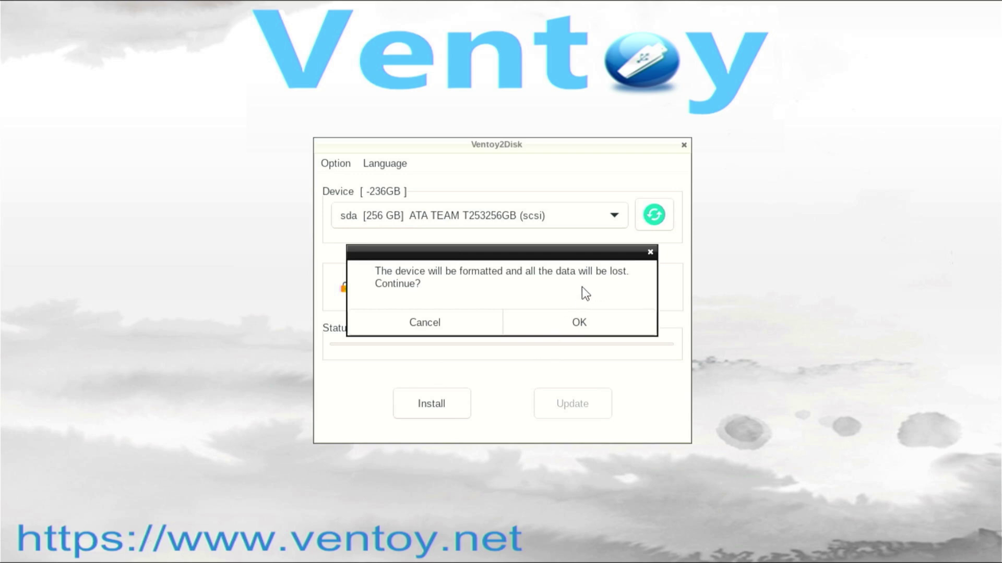
Step: Accept both format warnings to install Ventoy on sda, then dismiss the success message
left_click(586, 317)
left_click(592, 324)
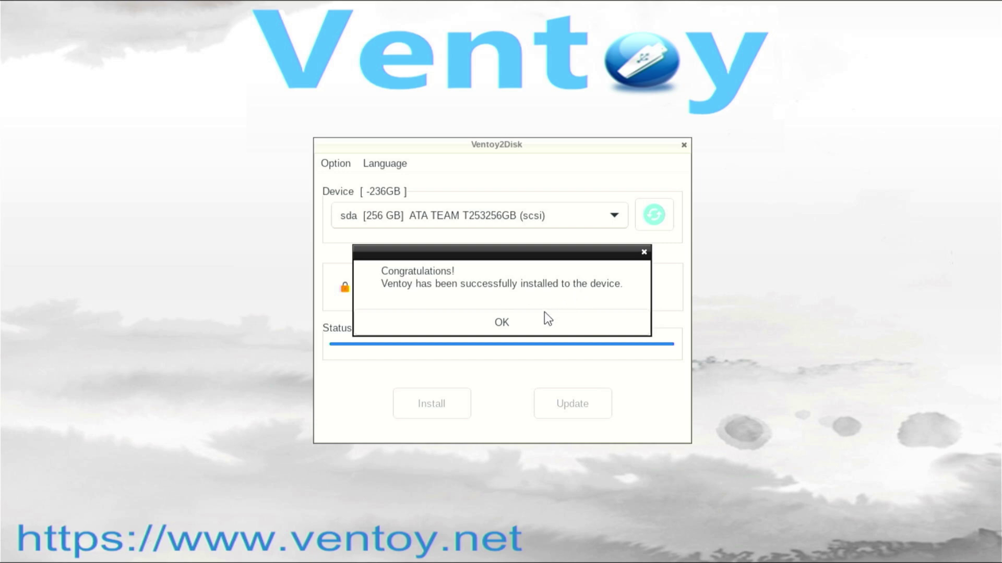
left_click(495, 325)
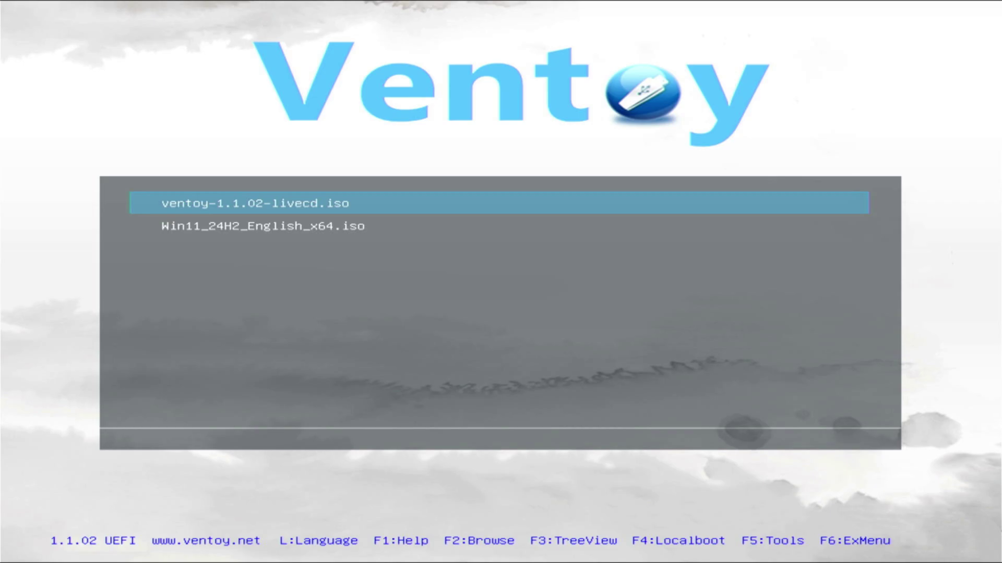
Step: Select Win11_24H2_English_x64.iso in the Ventoy menu and boot it in wimboot mode
key("Down")
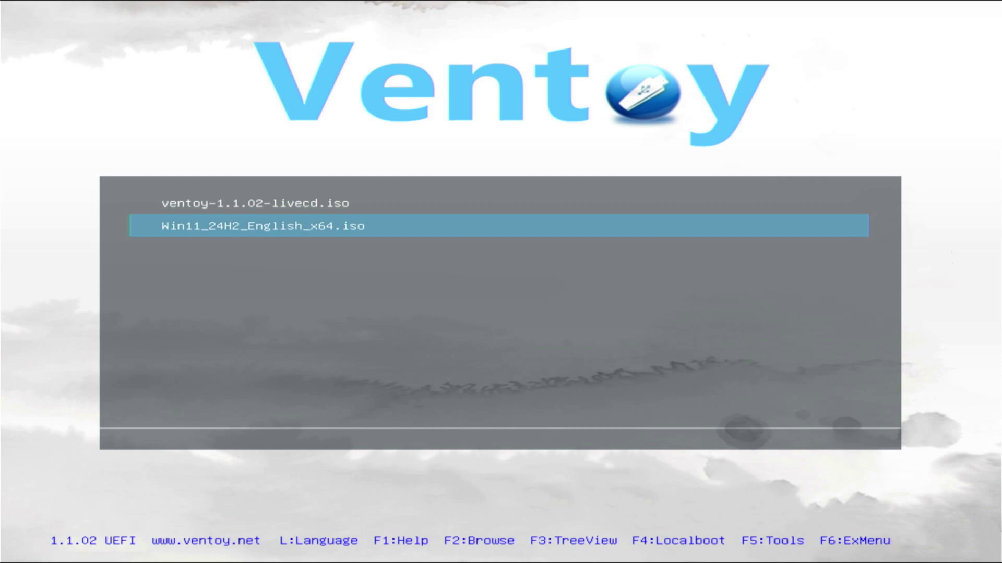
key("Return")
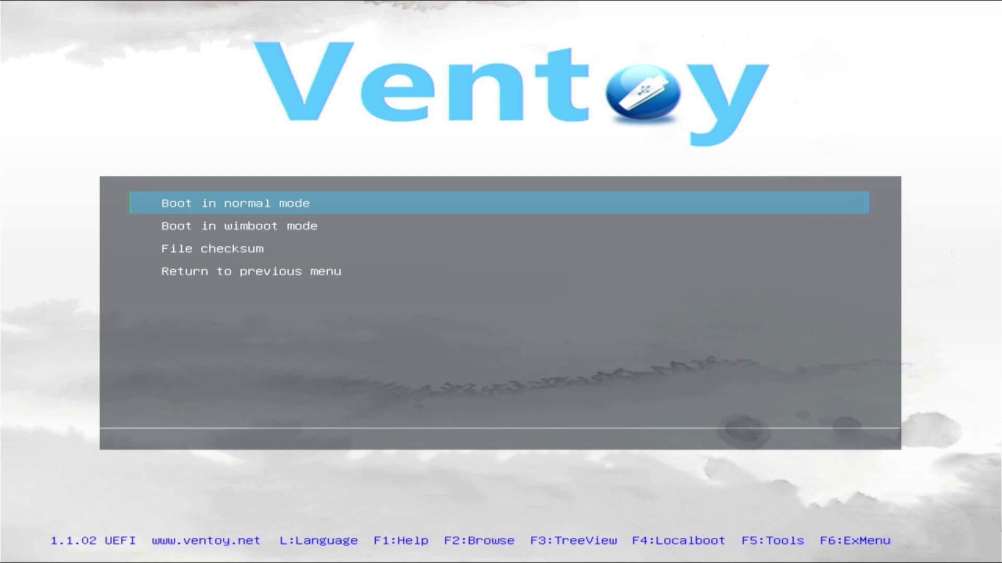
key("Down")
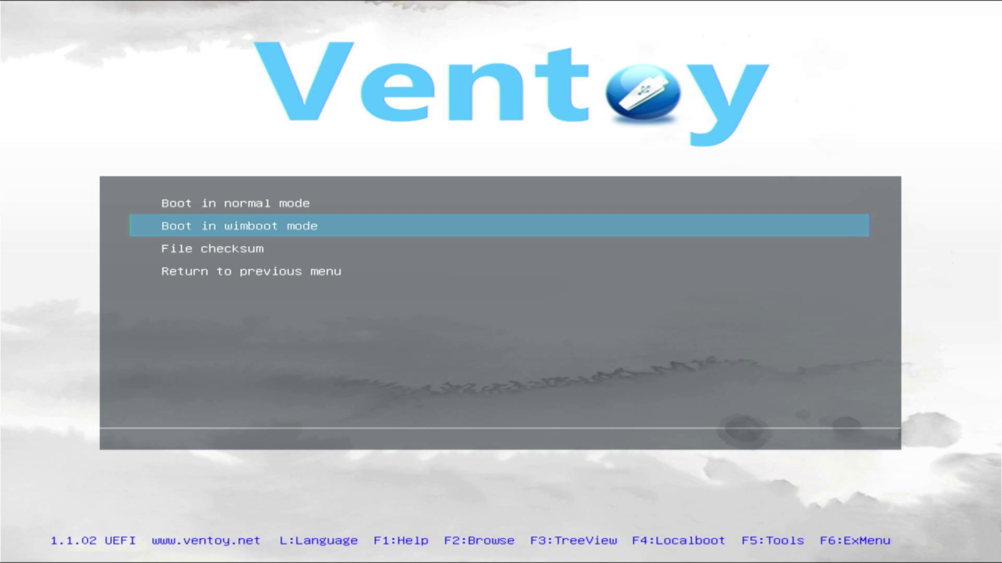
key("Return")
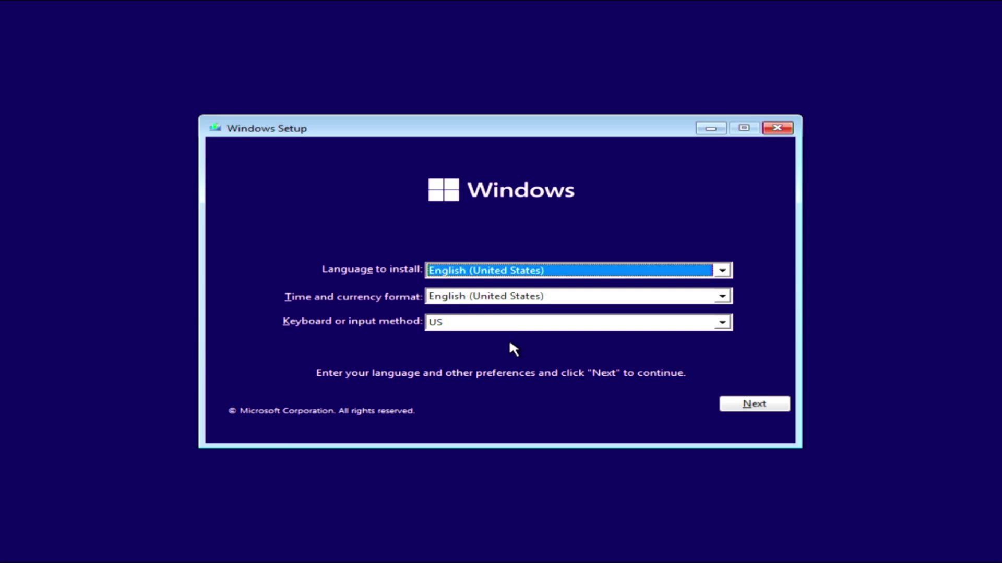
Step: Keep the default language, skip the product key, and choose the Windows 11 Pro edition
left_click(756, 407)
left_click(511, 290)
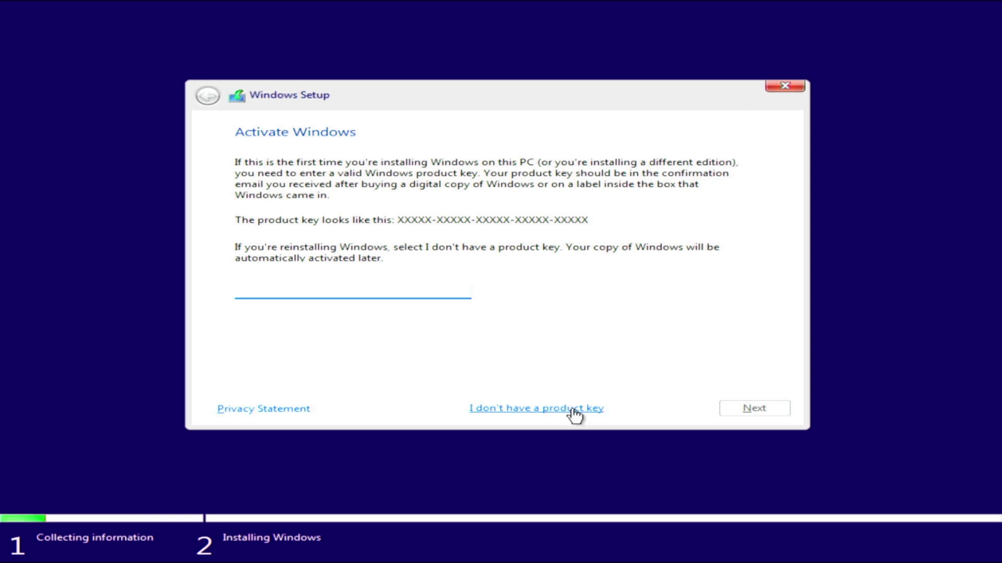
left_click(571, 408)
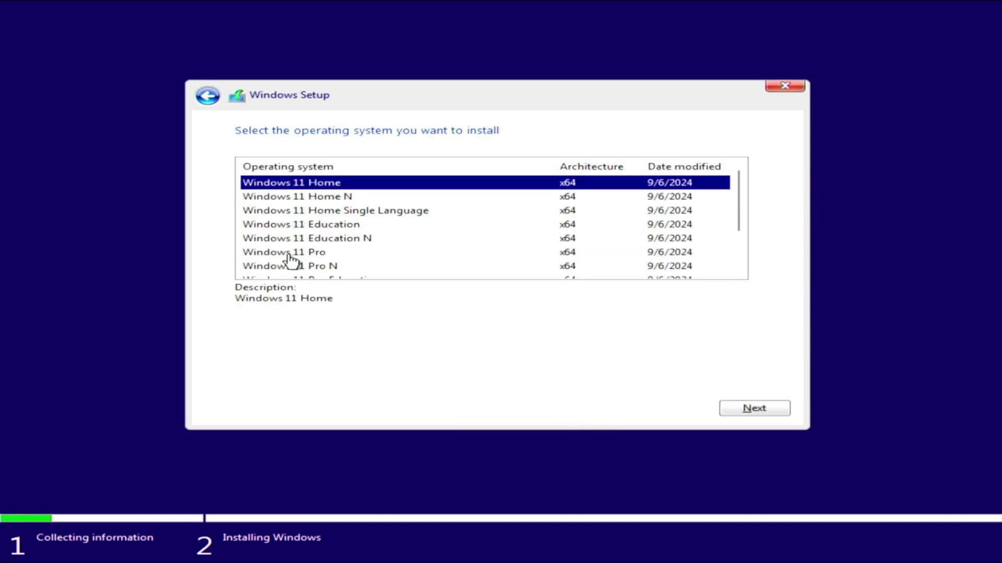
left_click(294, 255)
left_click(756, 407)
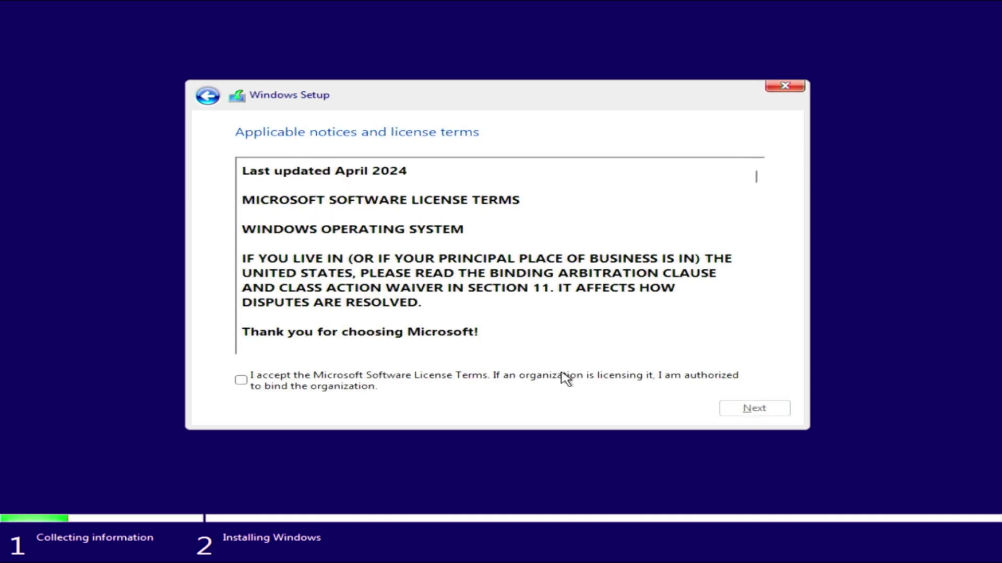
Step: Accept the license terms and choose the Custom (Windows only) installation
left_click(565, 380)
left_click(562, 380)
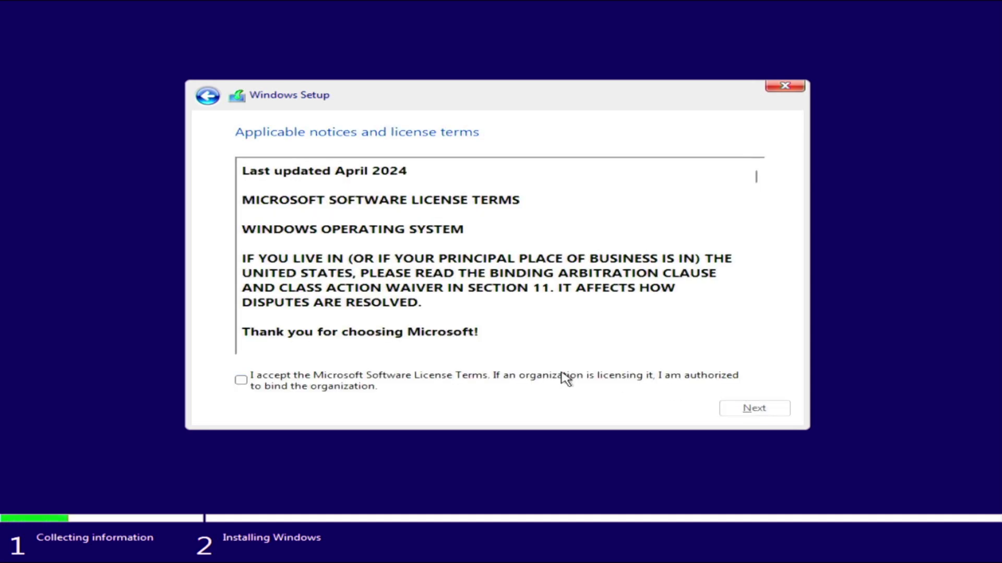
left_click(247, 381)
left_click(757, 407)
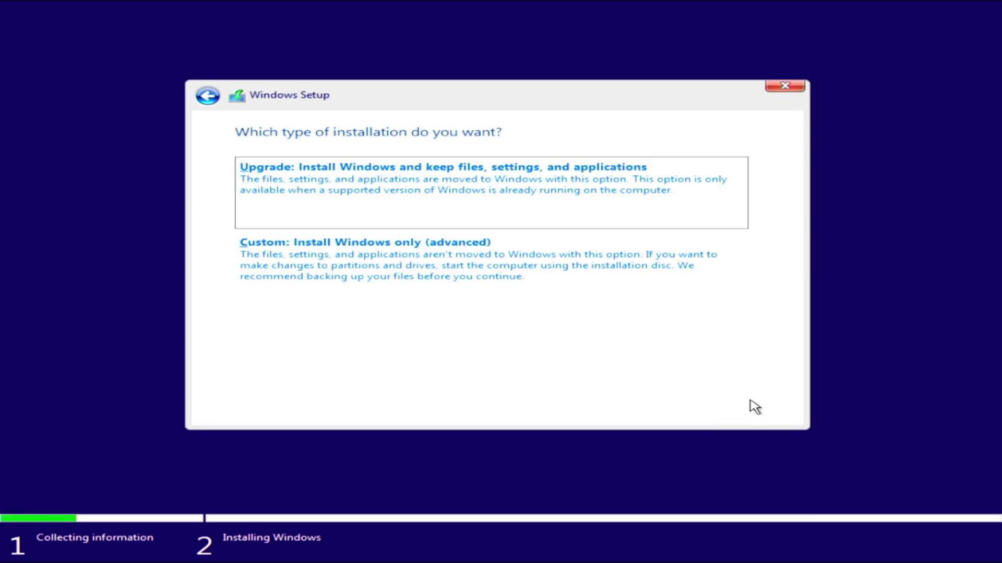
left_click(397, 266)
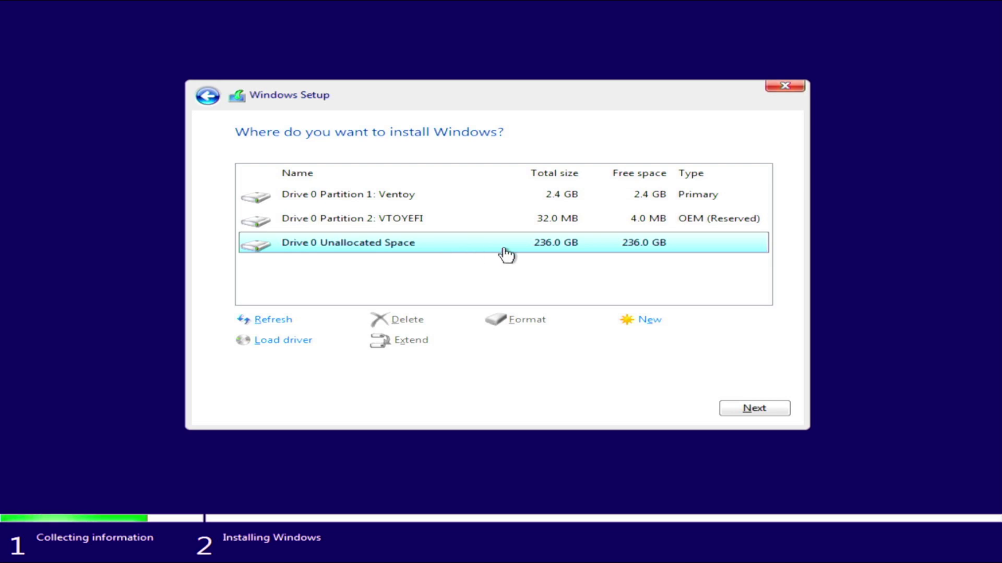
Step: Install Windows into Drive 0's 236.0 GB unallocated space, leaving Ventoy partitions intact
left_click(752, 408)
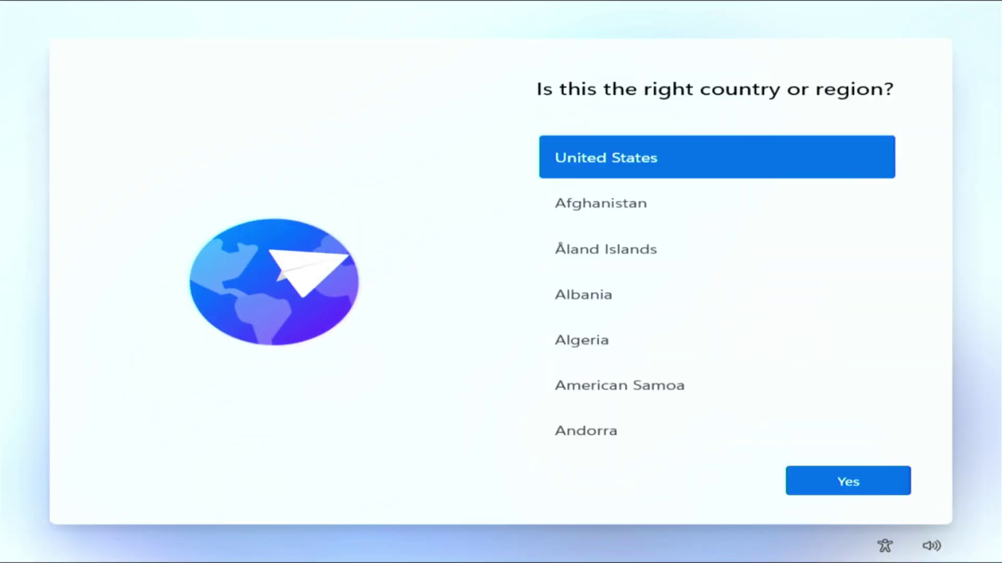
Step: Submit the Microsoft account e-mail to sign in and complete first-run setup
scroll(727, 308, "down", 1)
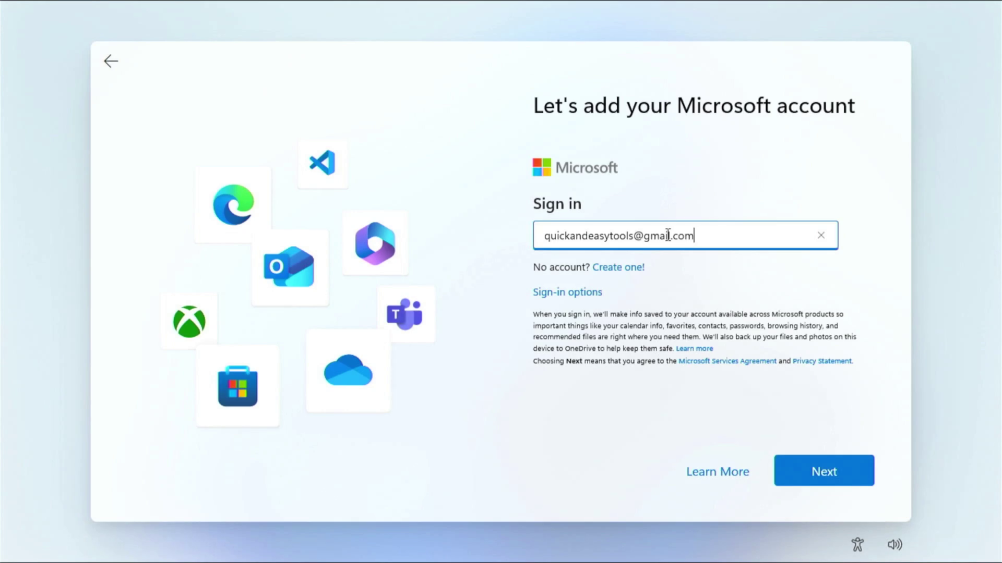
left_click(796, 468)
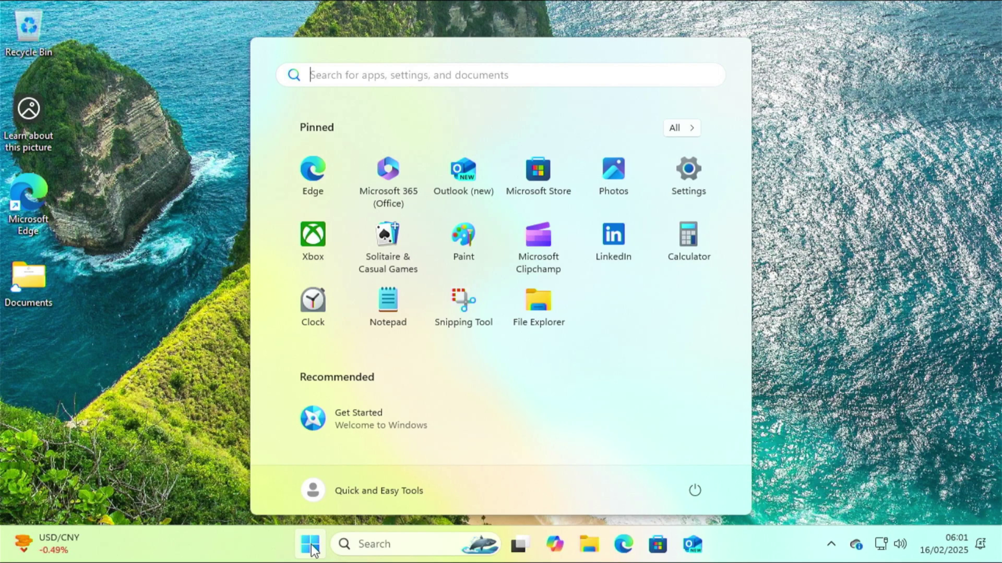
right_click(312, 551)
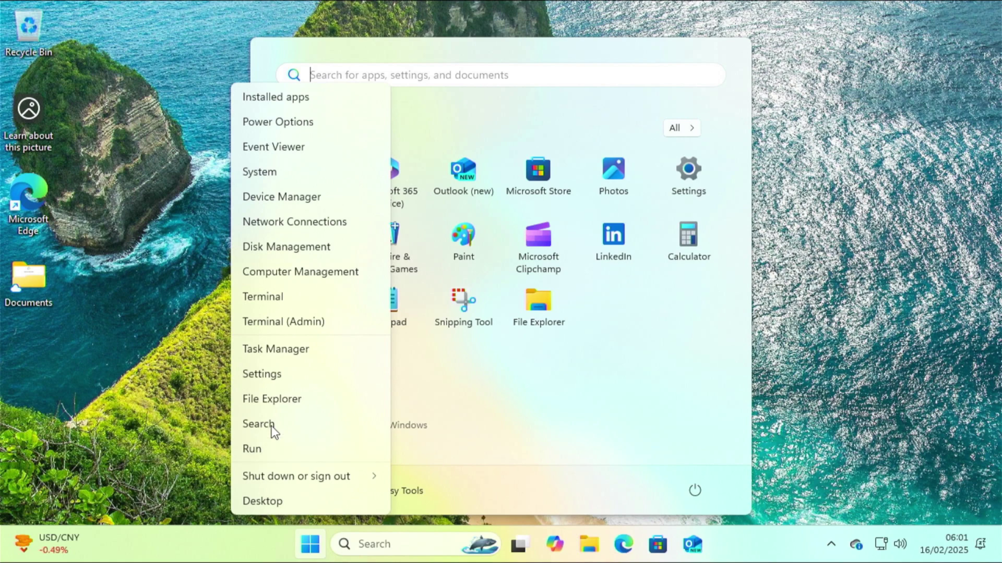
left_click(286, 247)
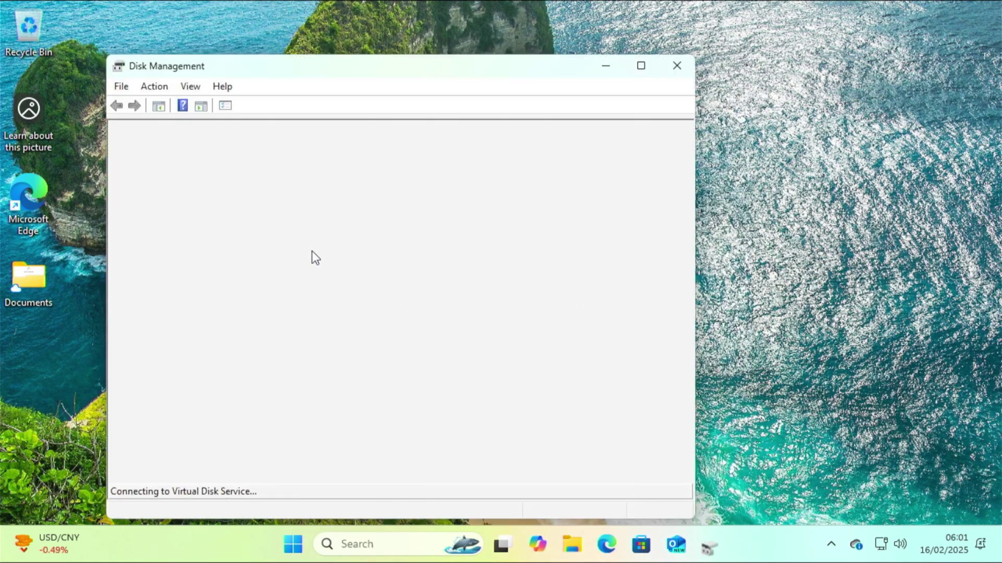
left_click_drag(271, 72, 378, 58)
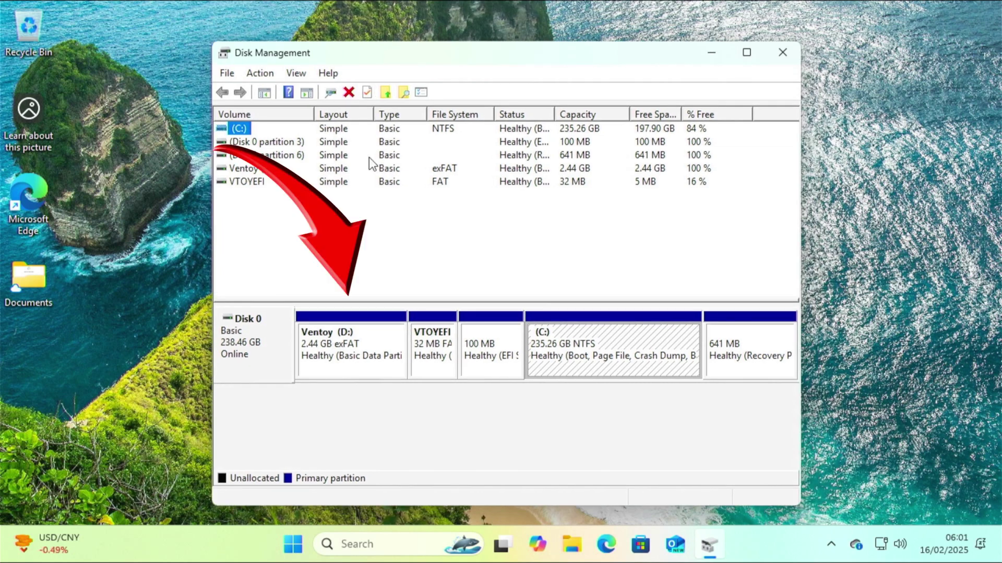
left_click(493, 340)
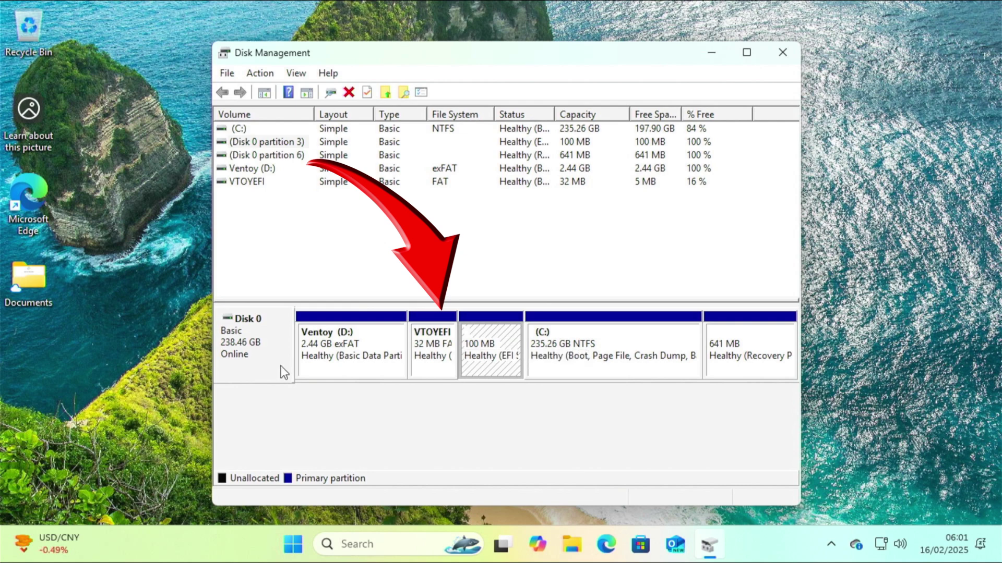
left_click(309, 347)
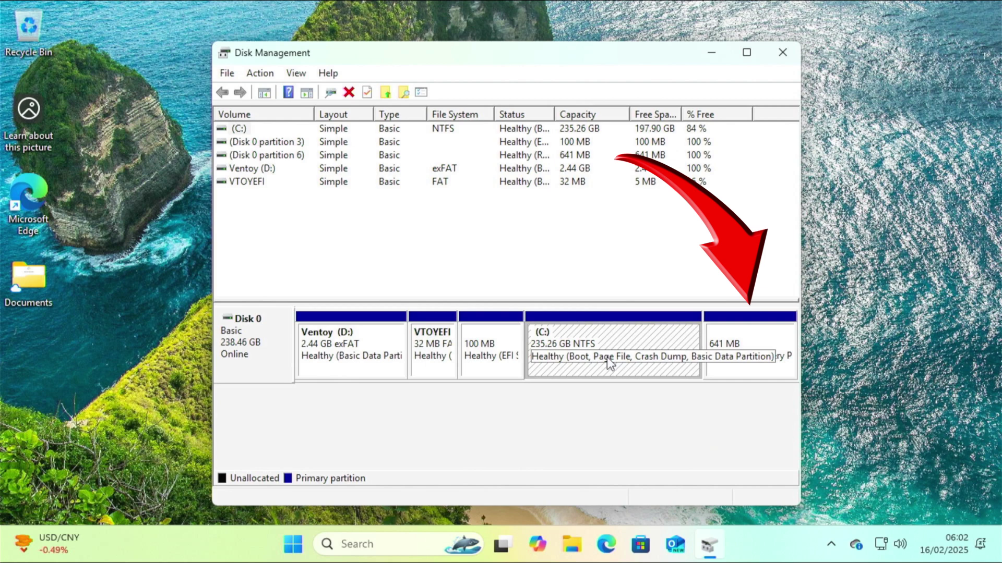
left_click(727, 362)
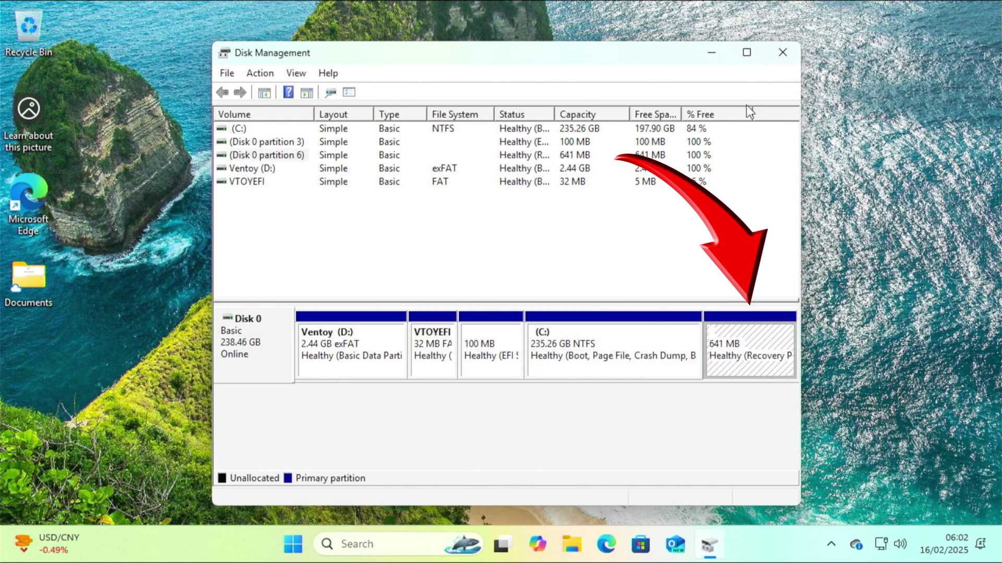
left_click(782, 52)
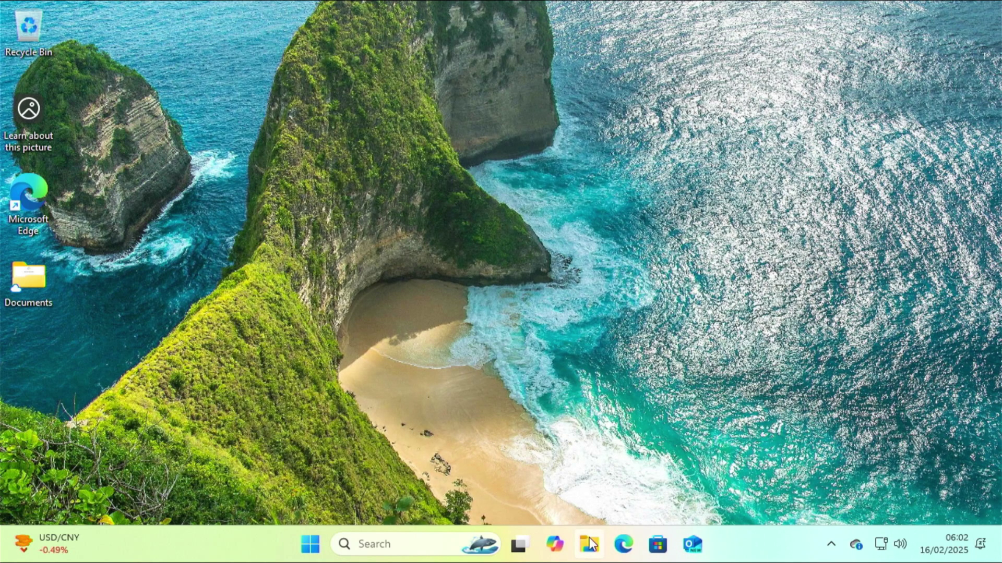
Step: Open Ventoy (D:) from This PC to confirm it is empty, then open Local Disk (C:)
left_click(589, 544)
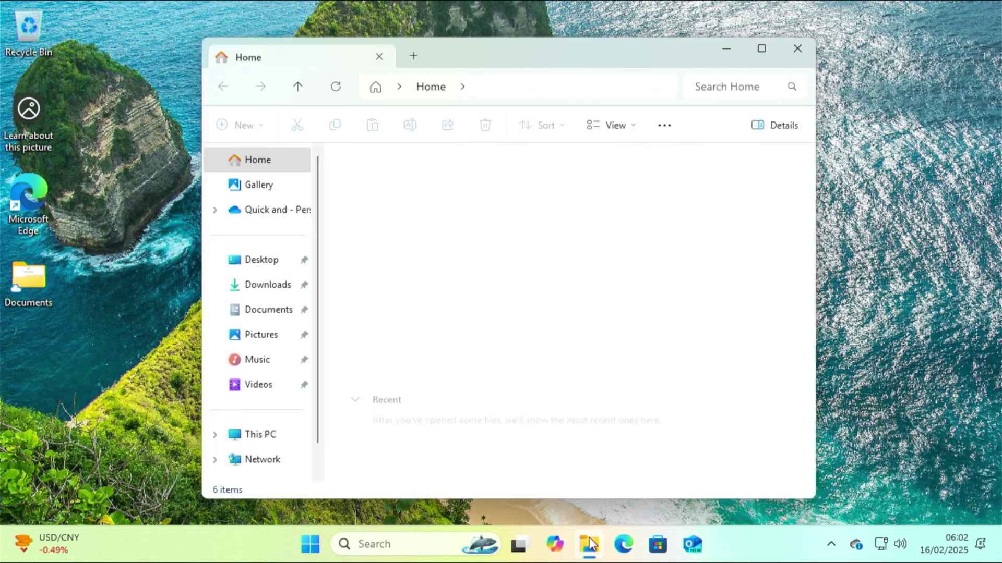
left_click(247, 440)
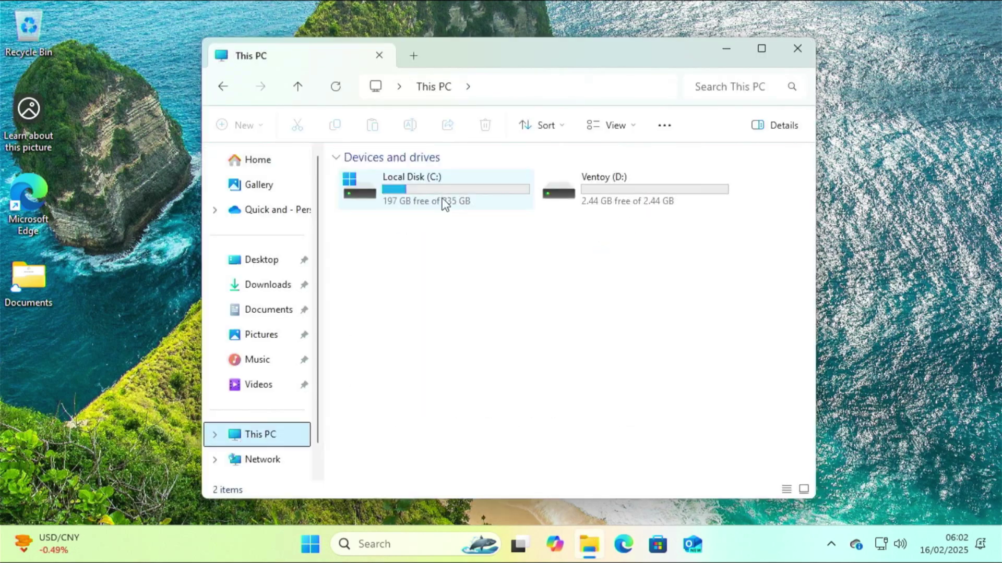
left_click(443, 202)
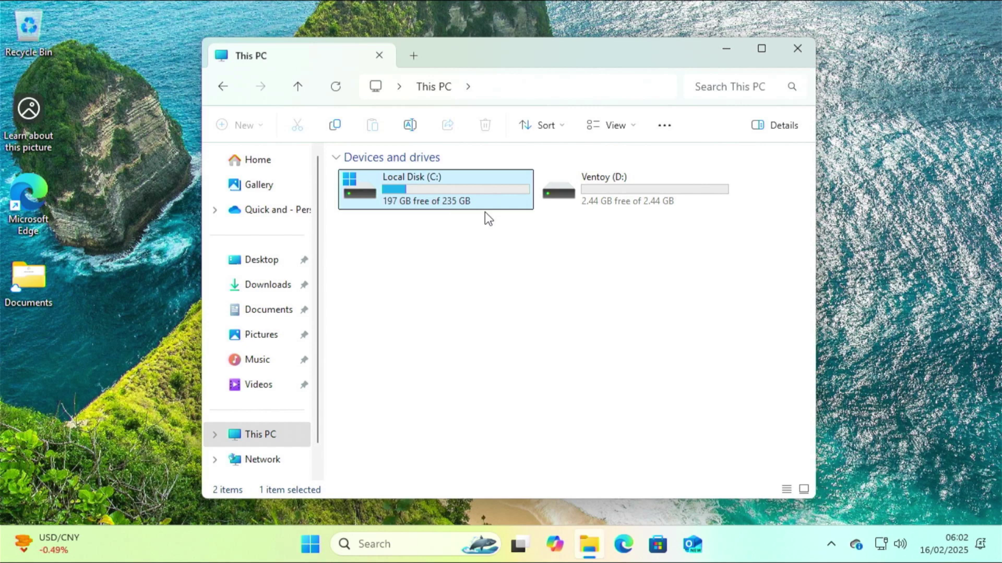
left_click(619, 206)
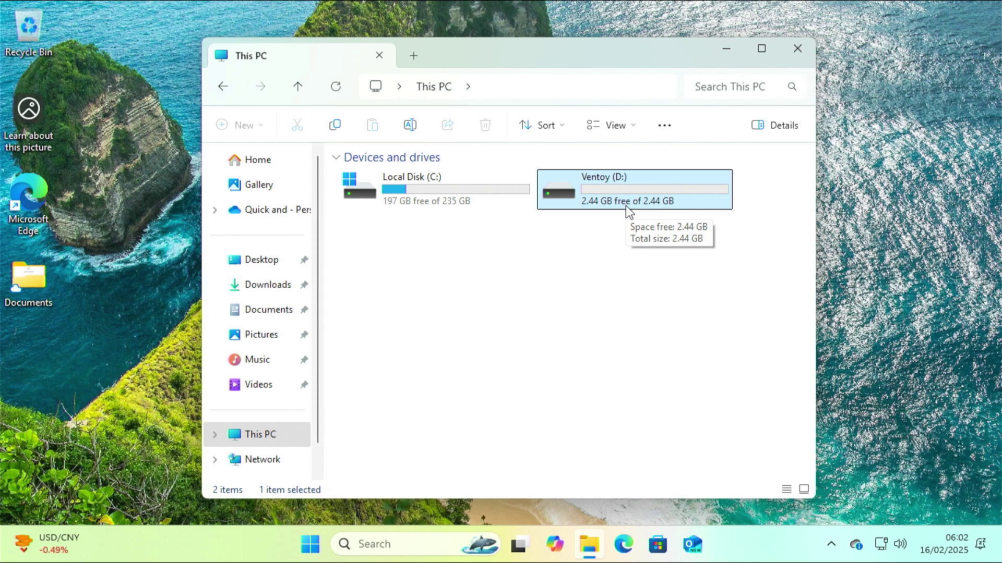
double_click(625, 206)
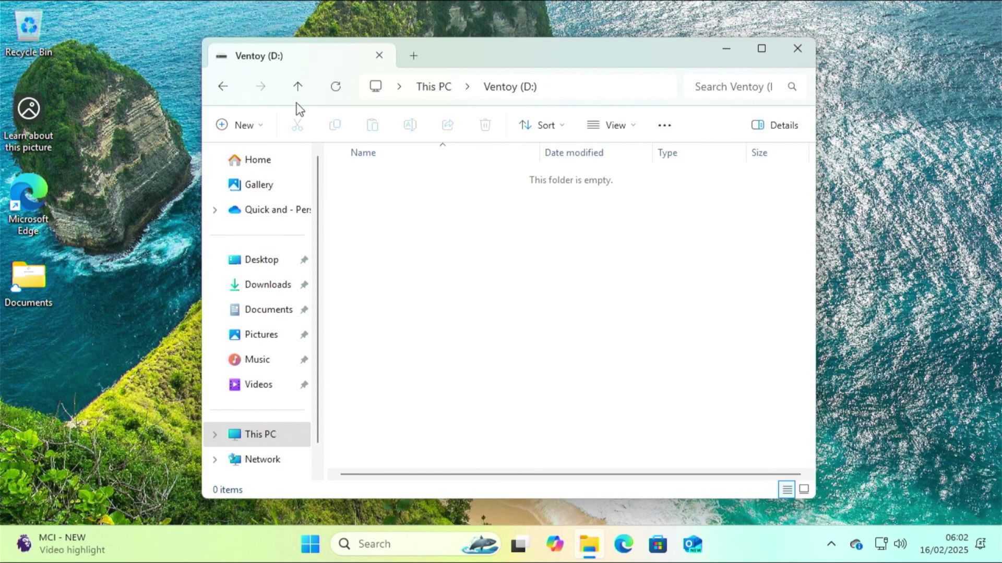
left_click(298, 87)
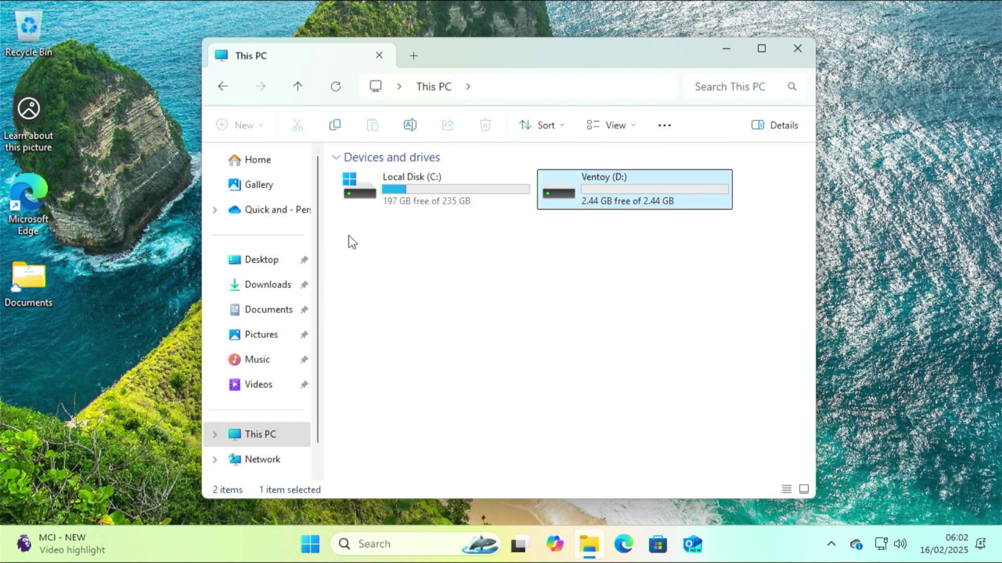
double_click(386, 204)
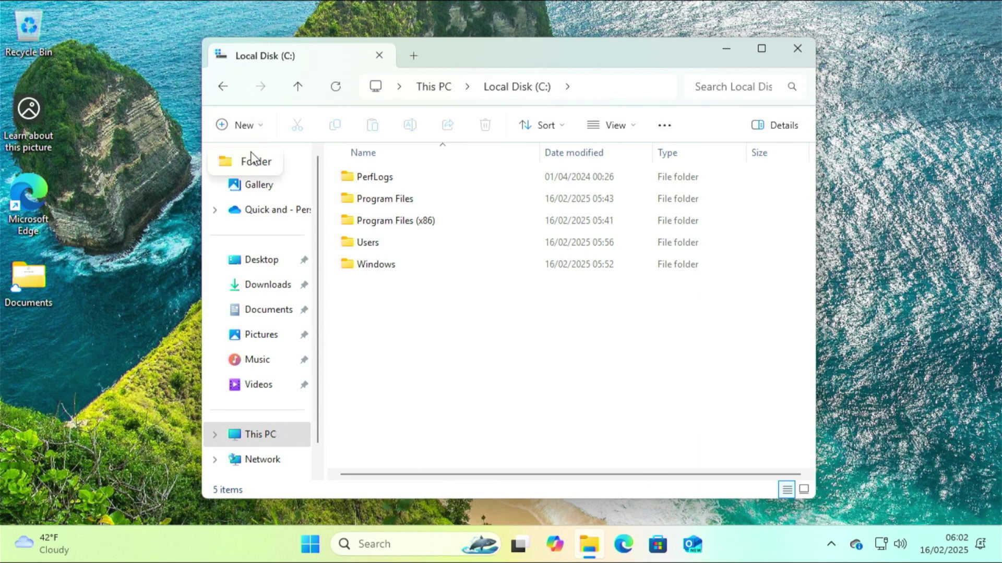
Step: Create an 'ISO Files' folder at the root of C:, open it, and close File Explorer
key("ctrl+shift+n")
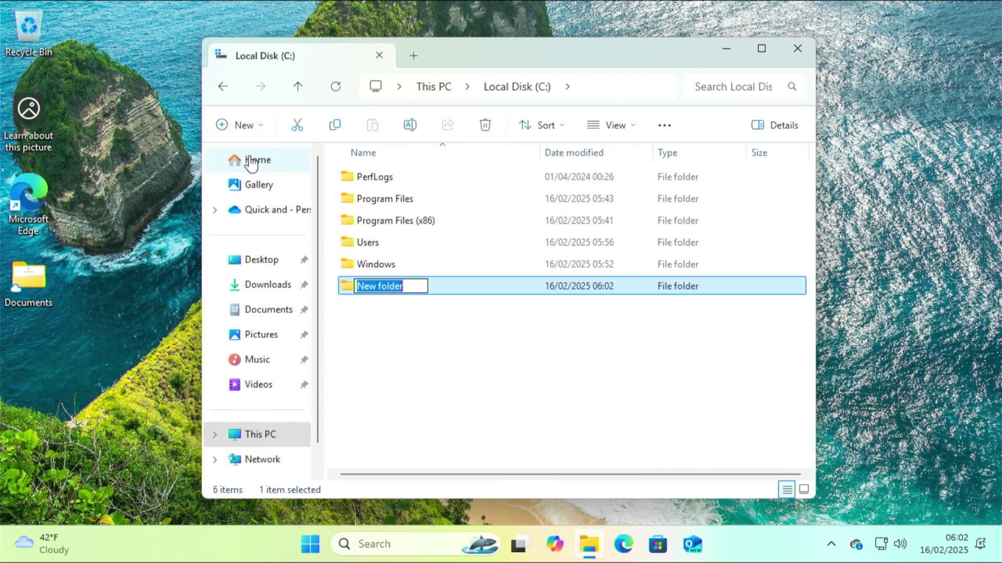
type("ISO")
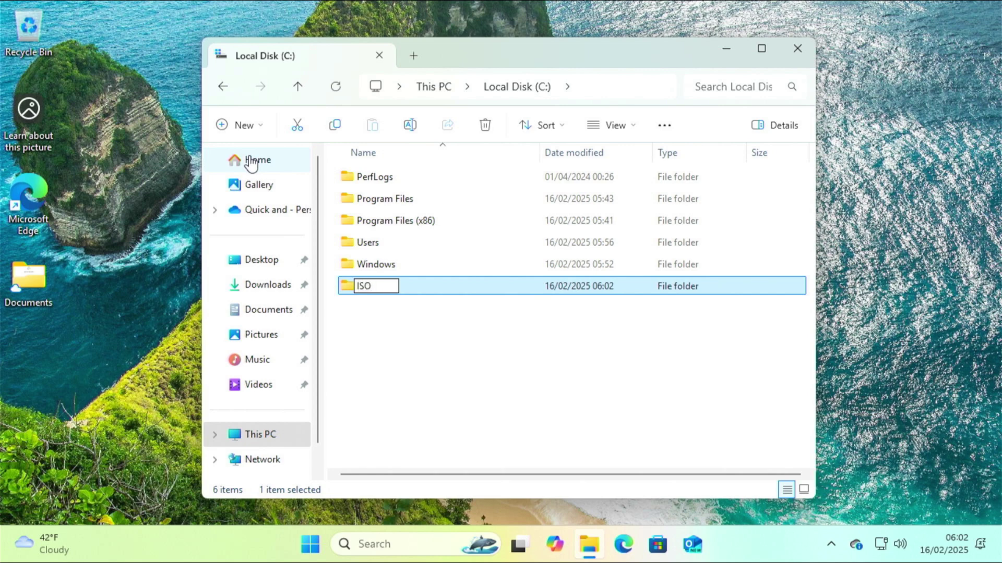
type(" Files")
left_click(347, 291)
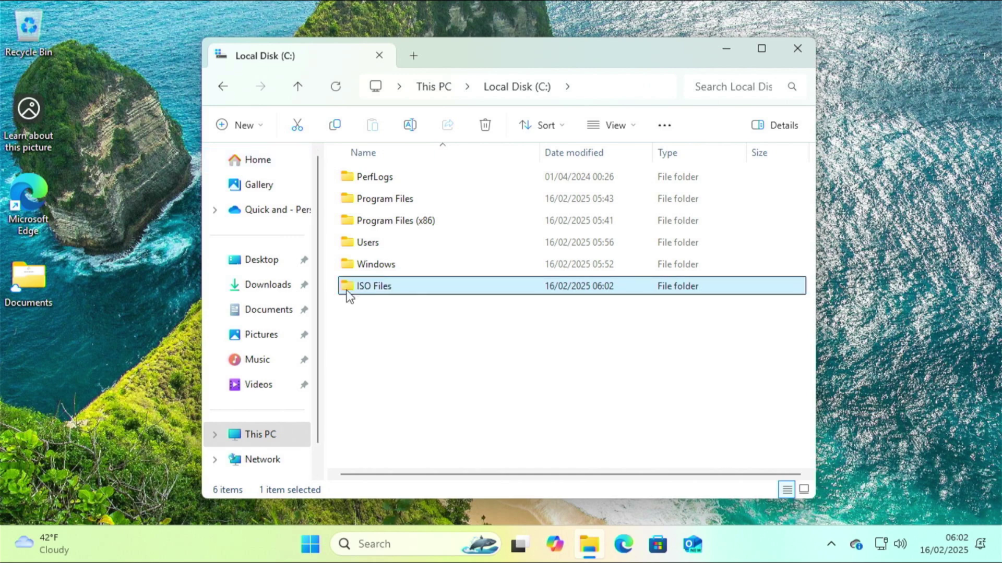
double_click(348, 295)
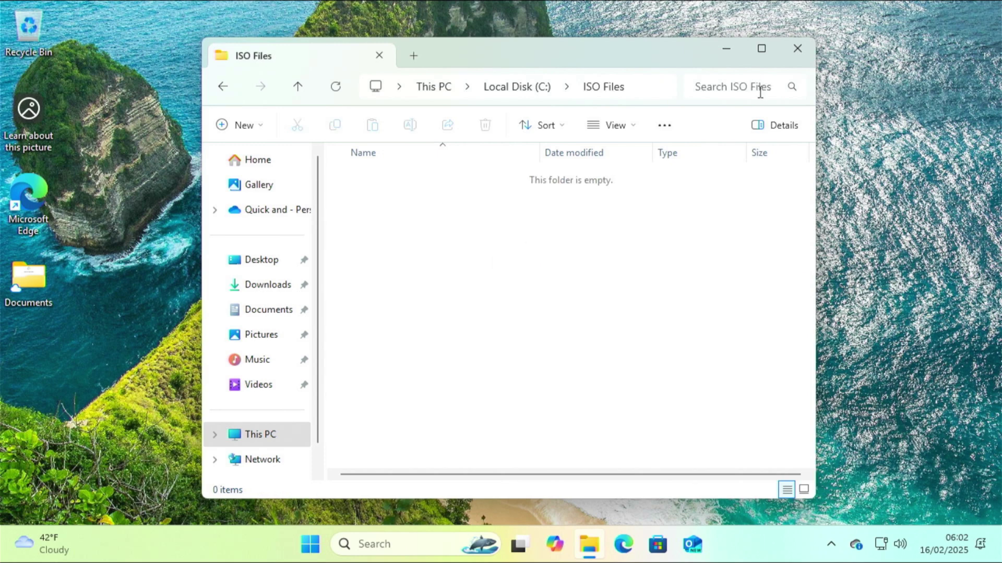
key("alt+F4")
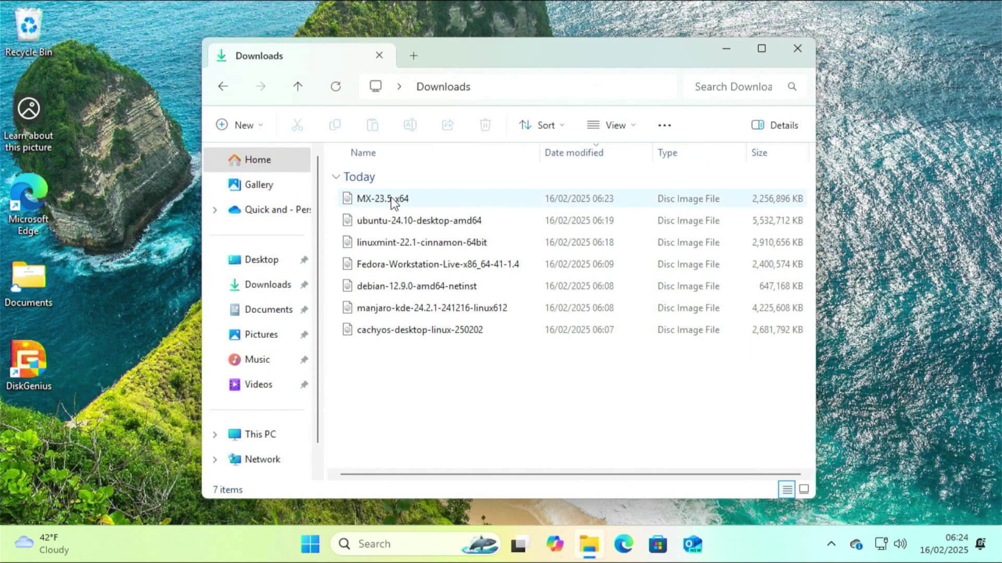
Step: Copy the MX-23.5_x64 ISO from Downloads and paste it into Ventoy (D:)
right_click(391, 197)
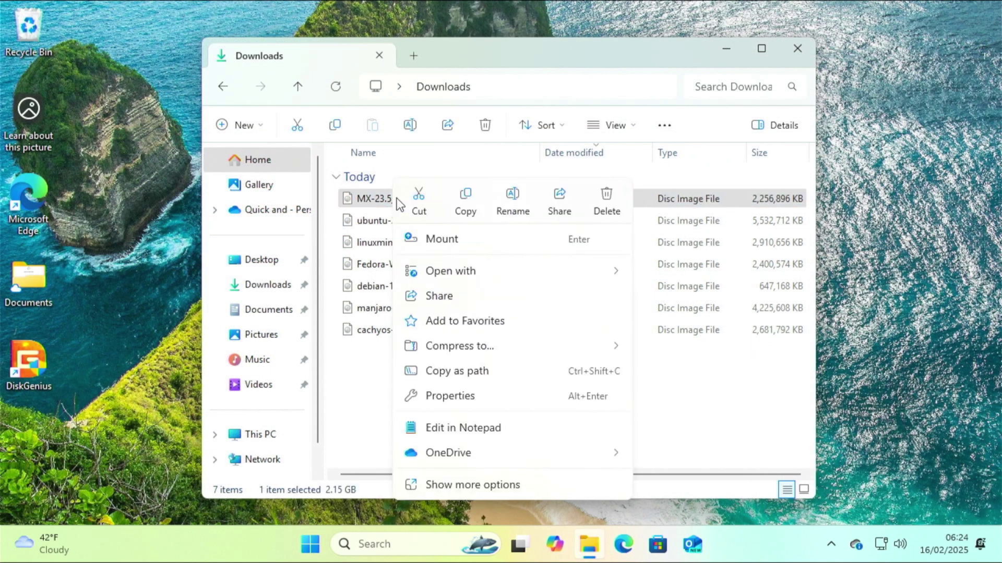
left_click(463, 200)
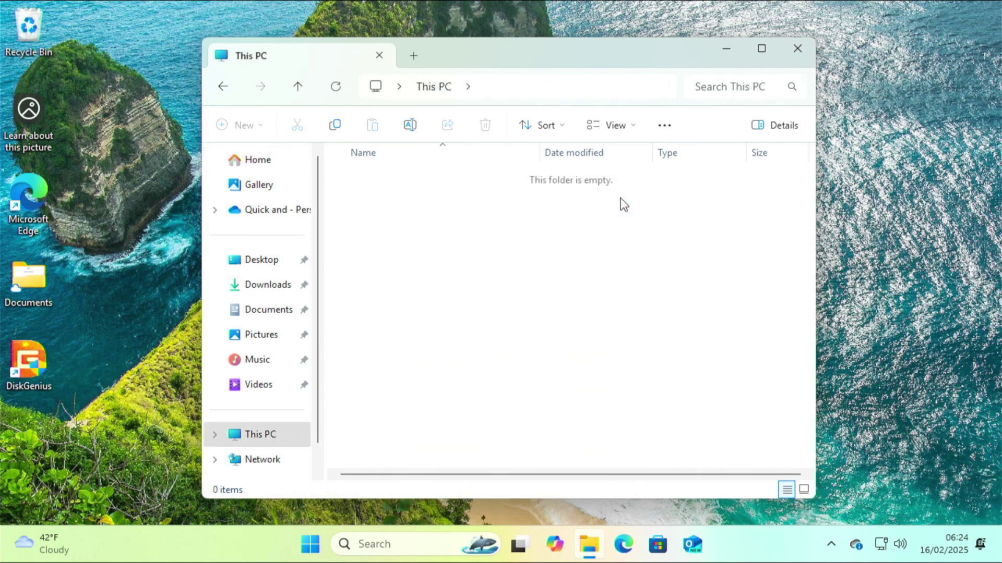
right_click(448, 196)
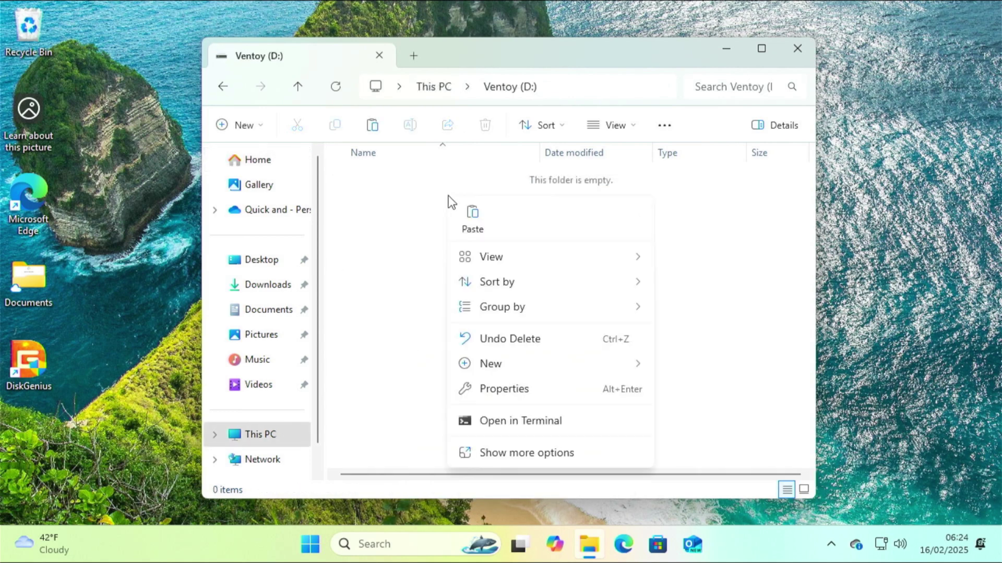
left_click(476, 212)
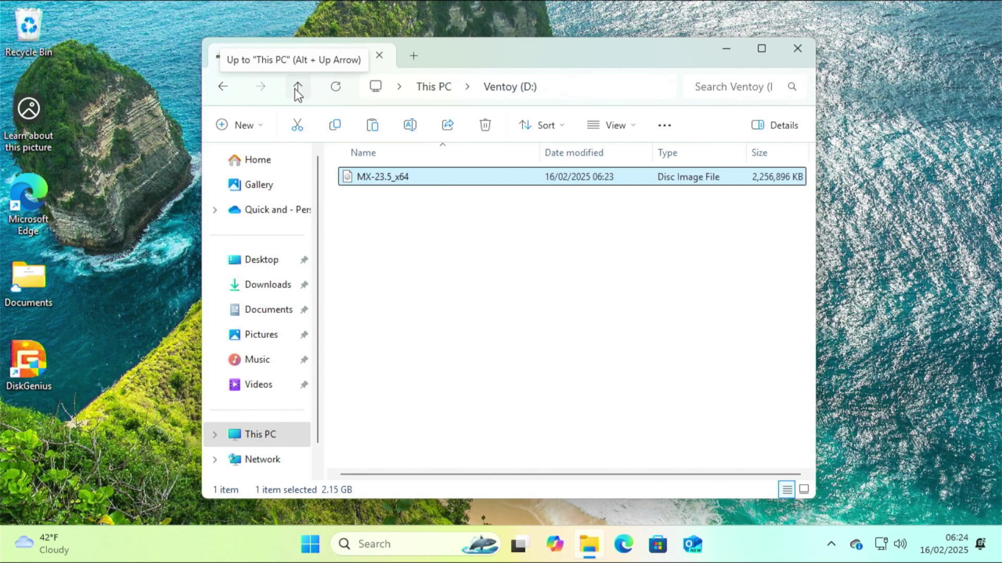
left_click(297, 89)
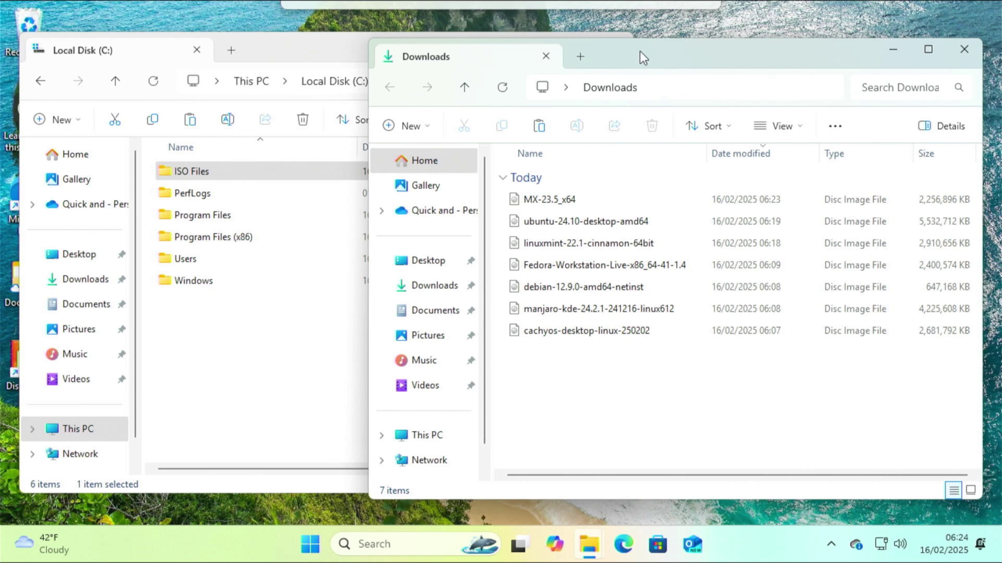
Step: Open the empty C:\ISO Files folder alongside the Downloads window
left_click_drag(640, 52, 649, 50)
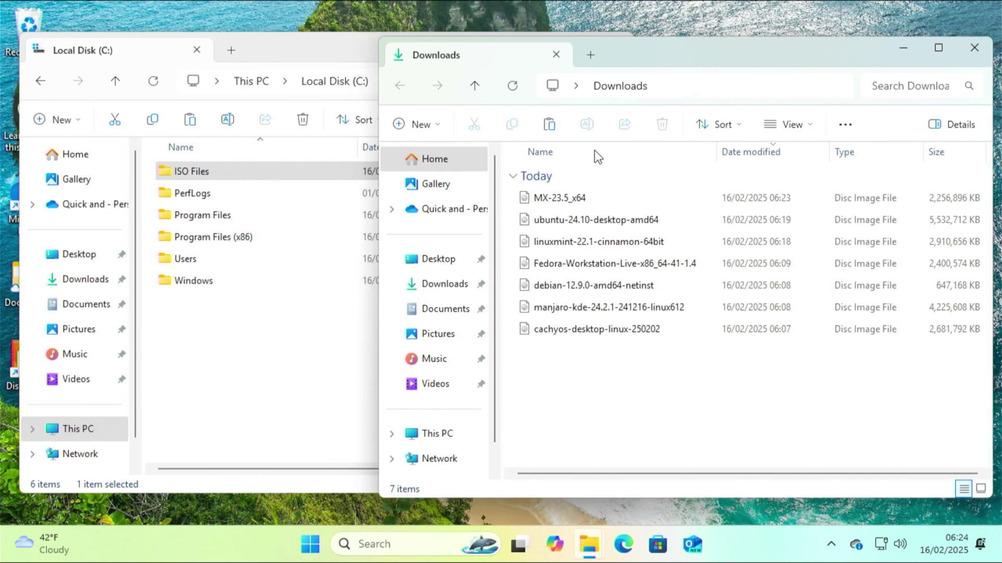
left_click(182, 177)
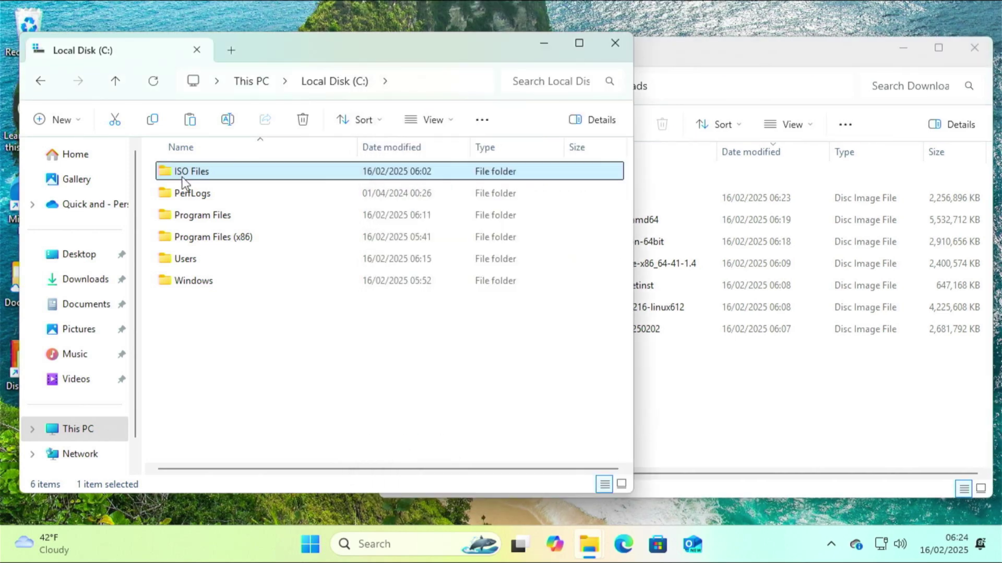
double_click(183, 179)
Step: Drag six Linux ISOs, then MX-23.5_x64, from Downloads into ISO Files
left_click(659, 399)
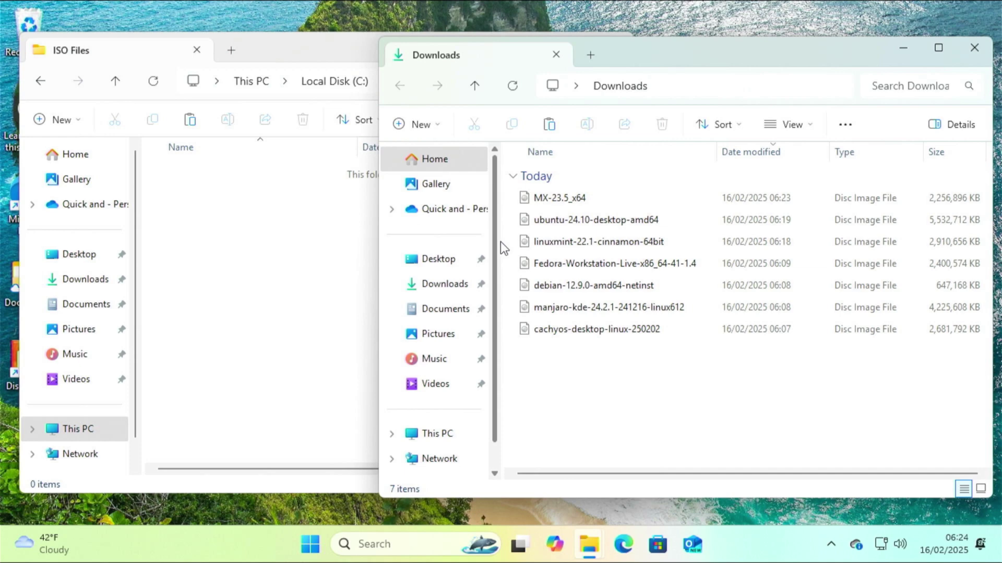
left_click(537, 219)
left_click_drag(539, 267, 348, 340)
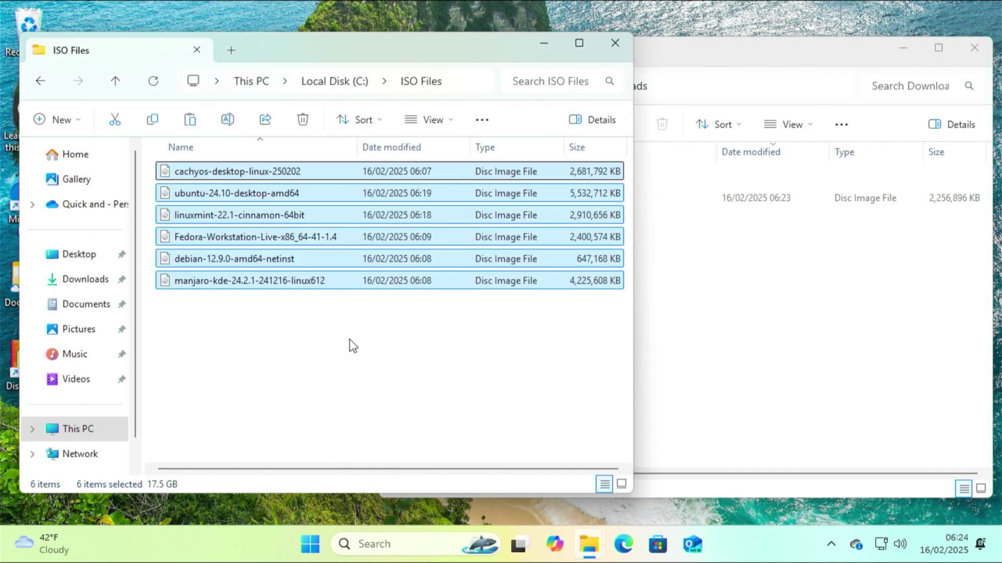
left_click(713, 324)
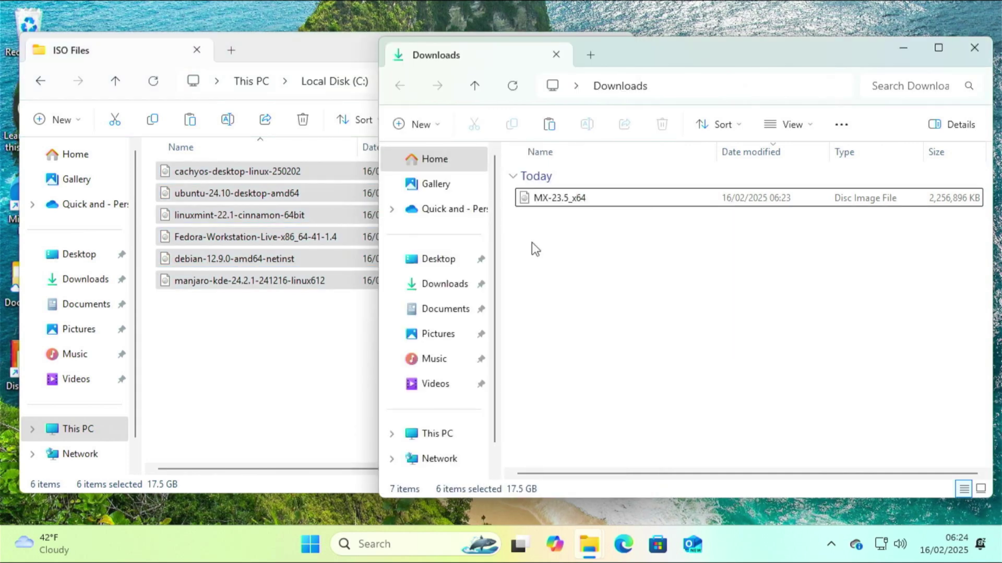
left_click_drag(532, 198, 455, 344)
left_click(301, 332)
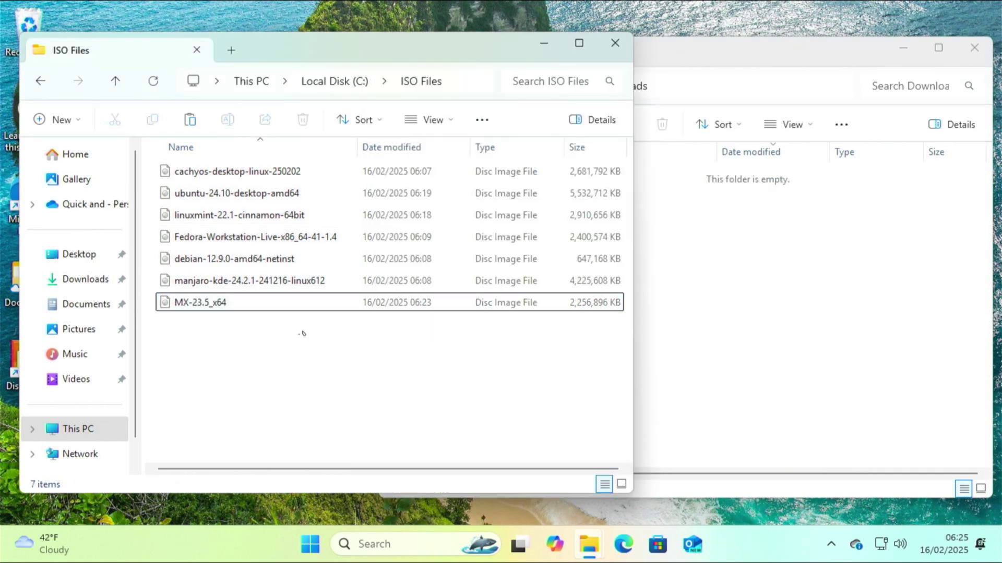
Step: Close the empty Downloads window, move ISO Files aside, and restart Windows 11
left_click_drag(845, 71, 863, 72)
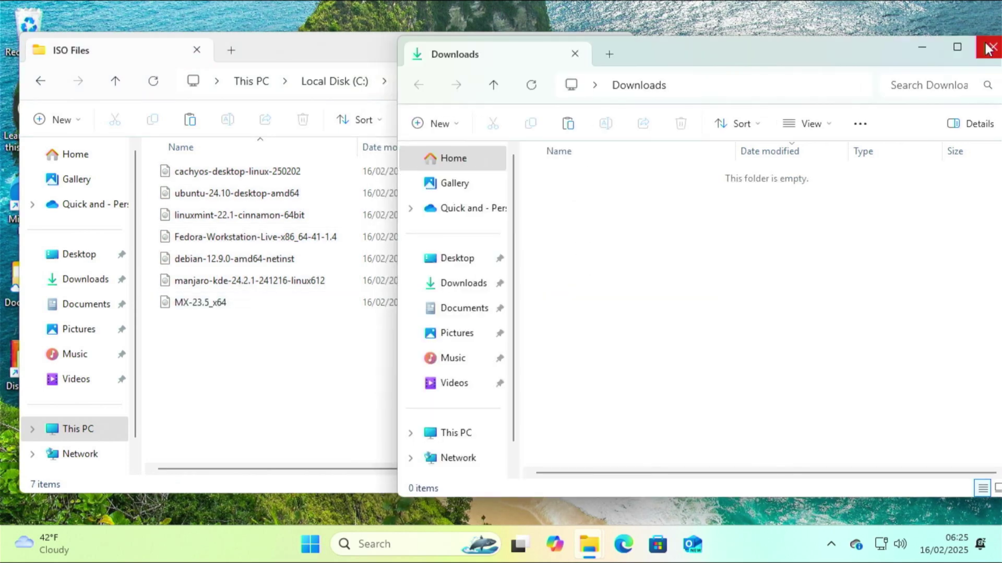
left_click(988, 48)
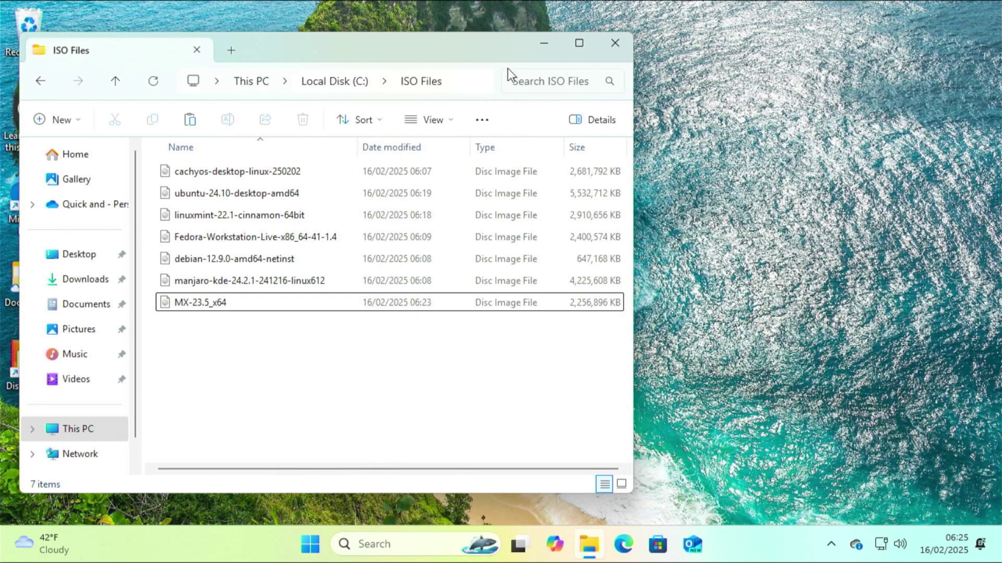
left_click_drag(481, 44, 669, 51)
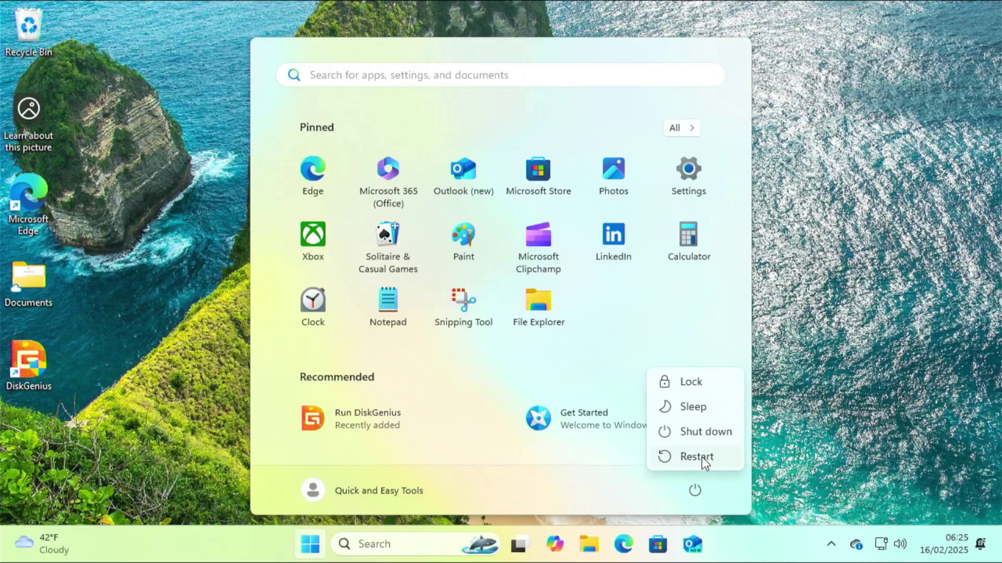
left_click(702, 457)
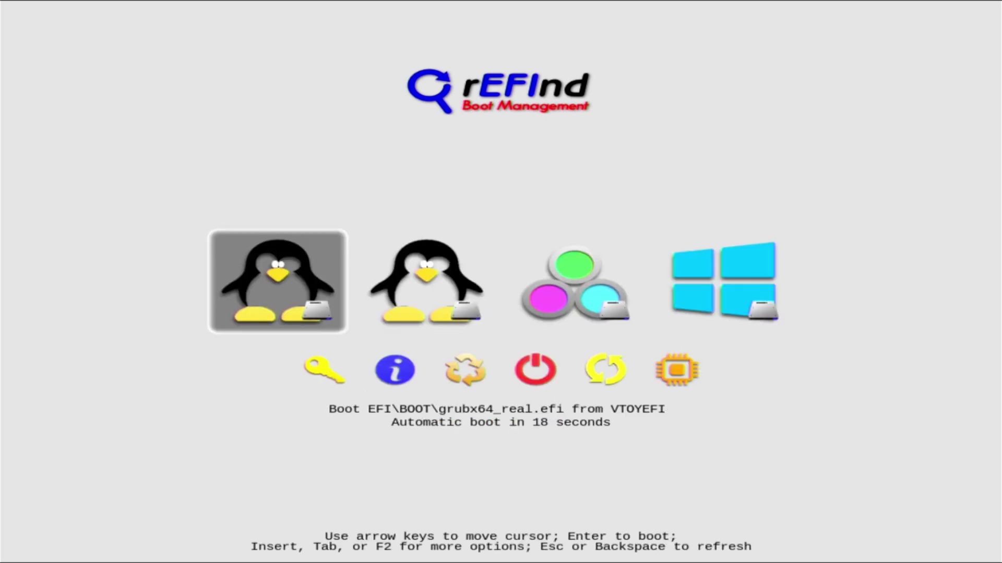
Step: Review the rEFInd entries, then boot VTOYEFI's first penguin entry, grubx64_real.efi
key("Right")
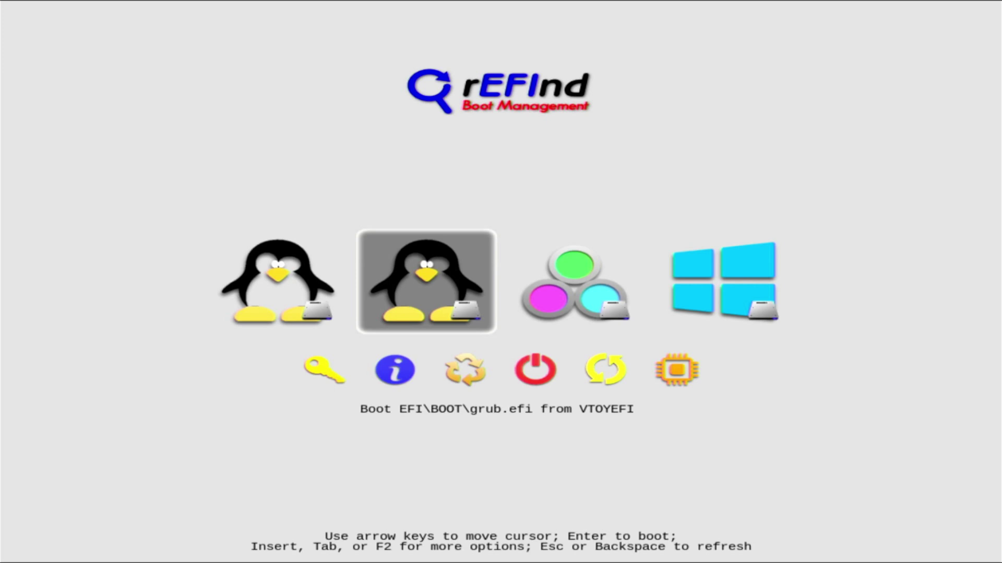
key("Left")
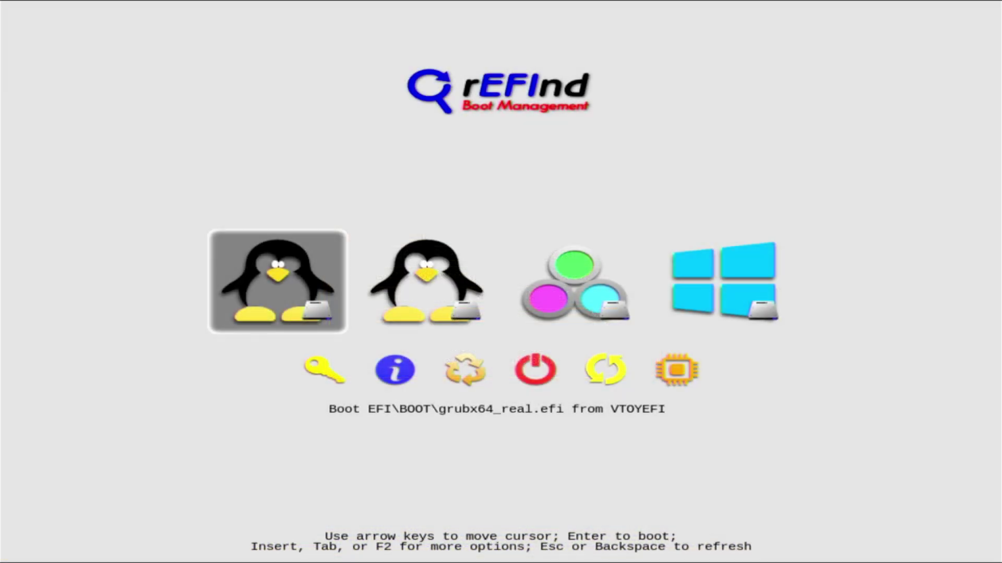
key("Right")
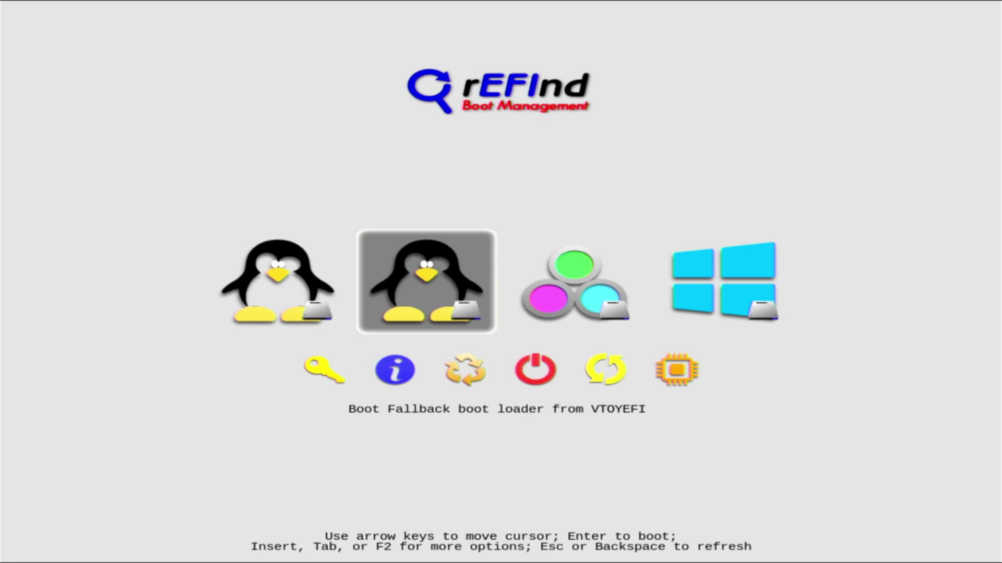
key("Right")
key("Right")
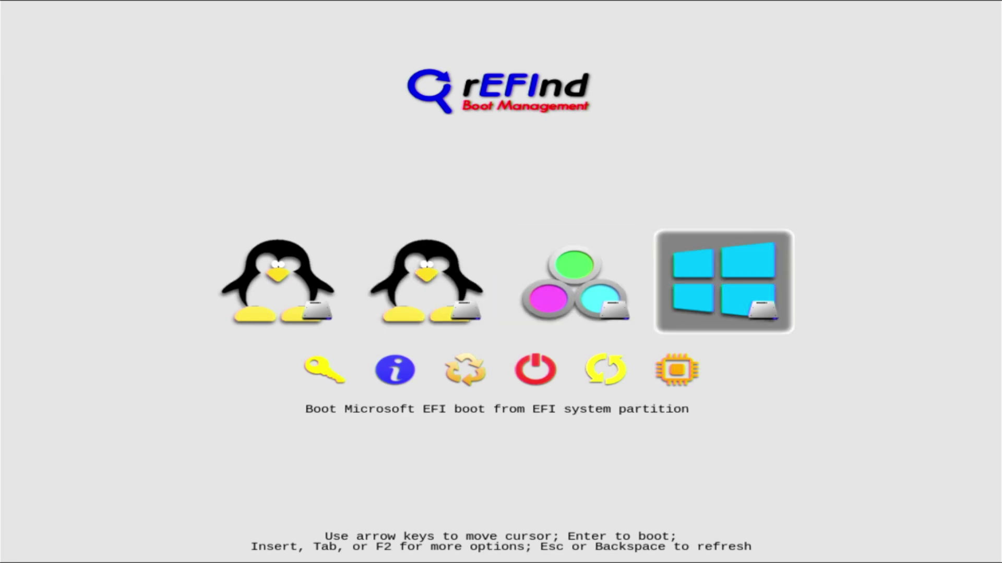
key("Left")
key("Left")
key("Left")
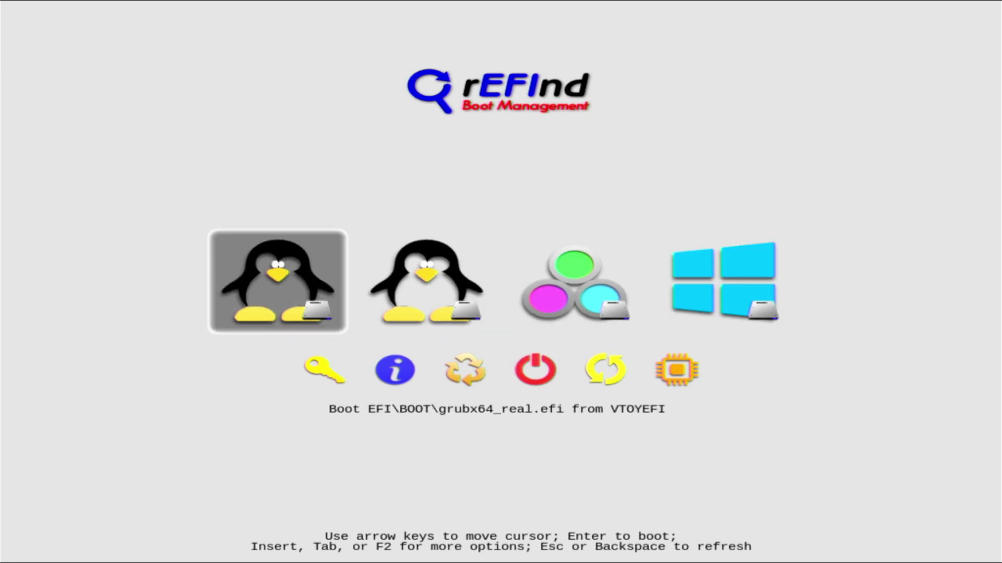
key("Return")
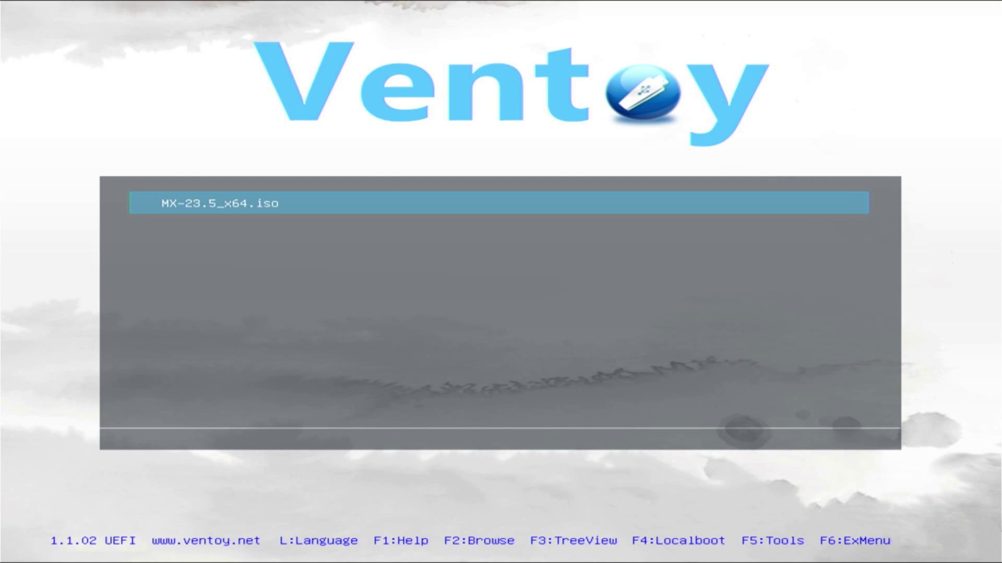
Step: In Ventoy's F2 browser, open the 235.26 GB NTFS partition (hd0,msdos5)
key("F2")
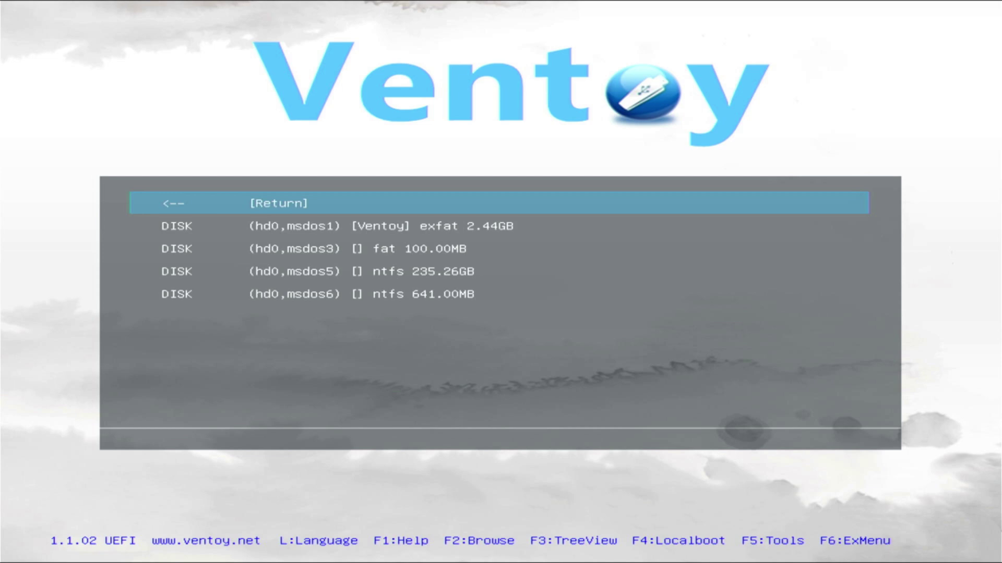
key("Down")
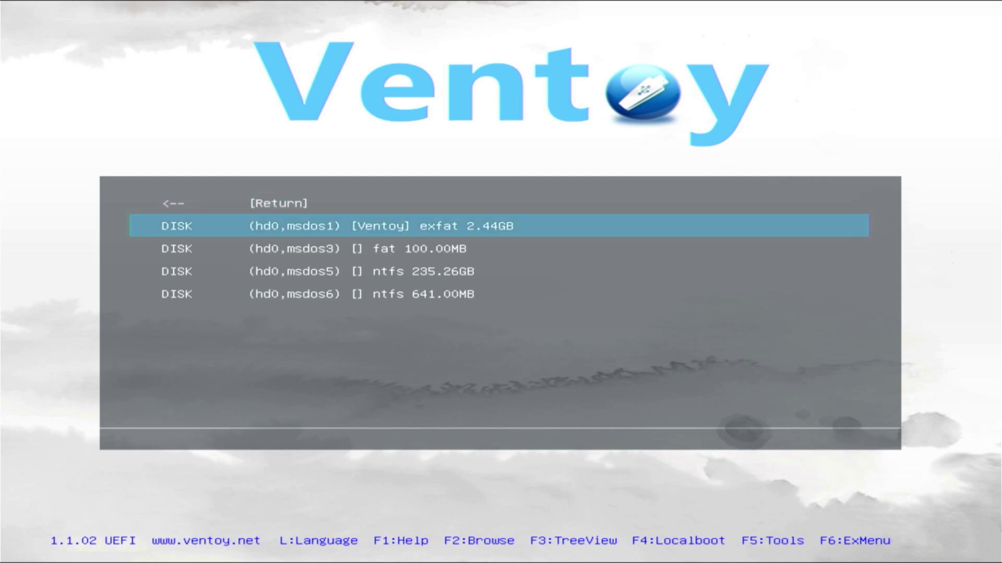
key("Down")
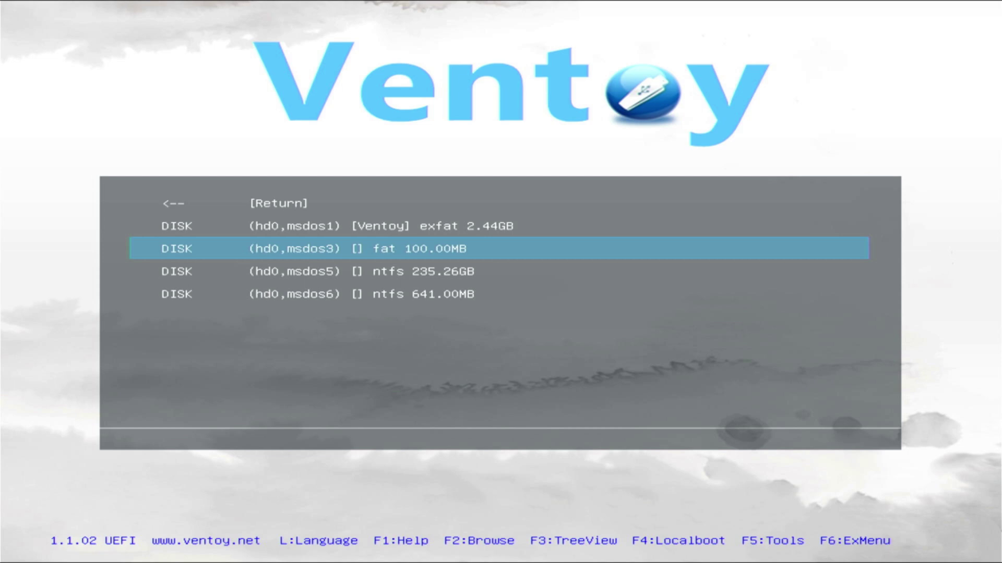
key("Down")
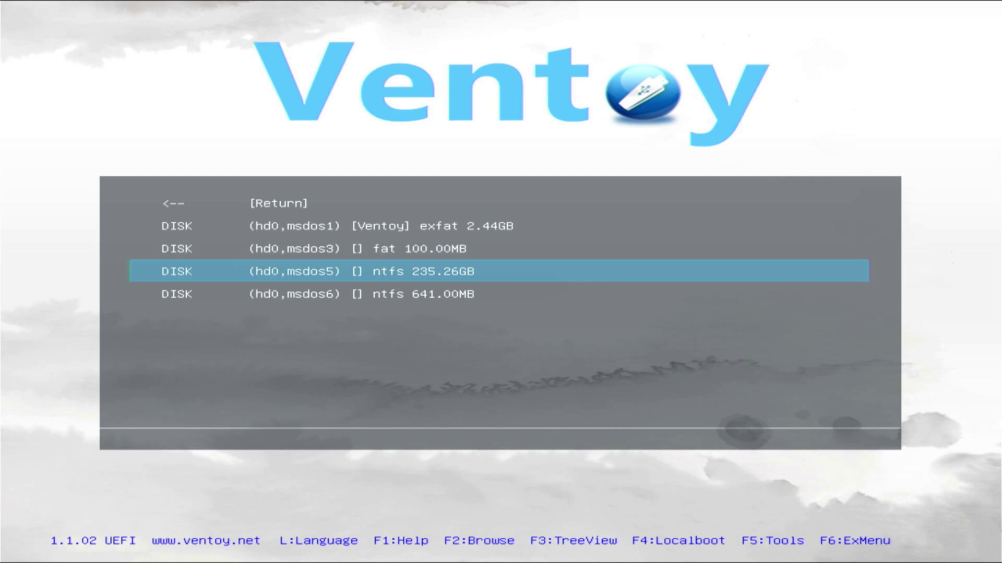
key("Return")
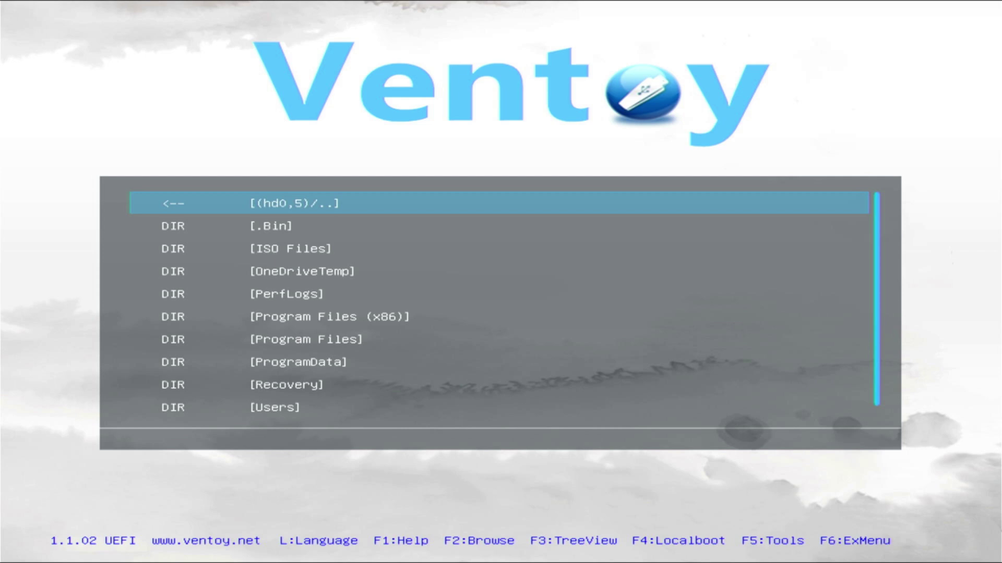
Step: Enter ISO Files and boot cachyos-desktop-linux-250202.iso in normal mode
key("Down")
key("Down")
key("Return")
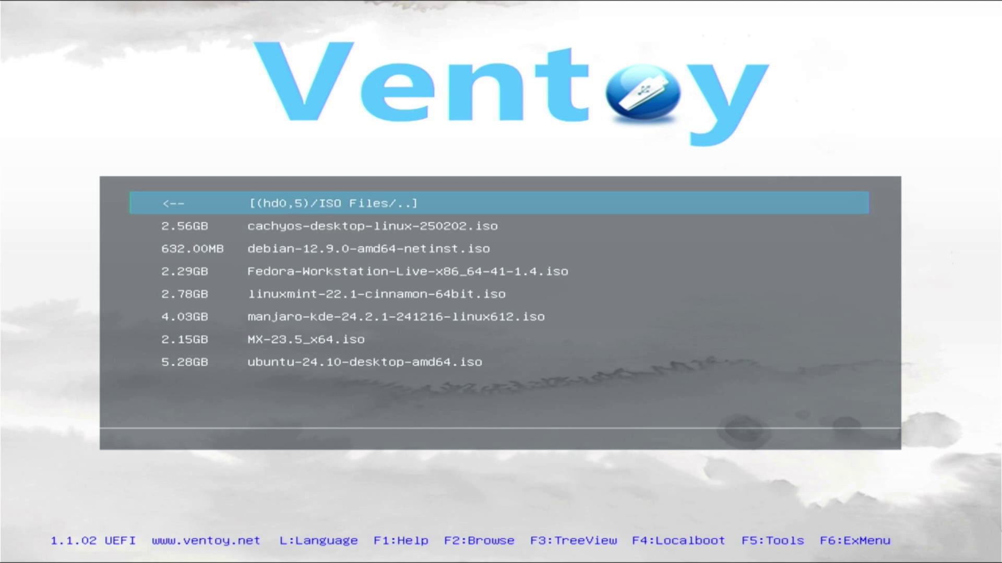
key("Down")
key("Return")
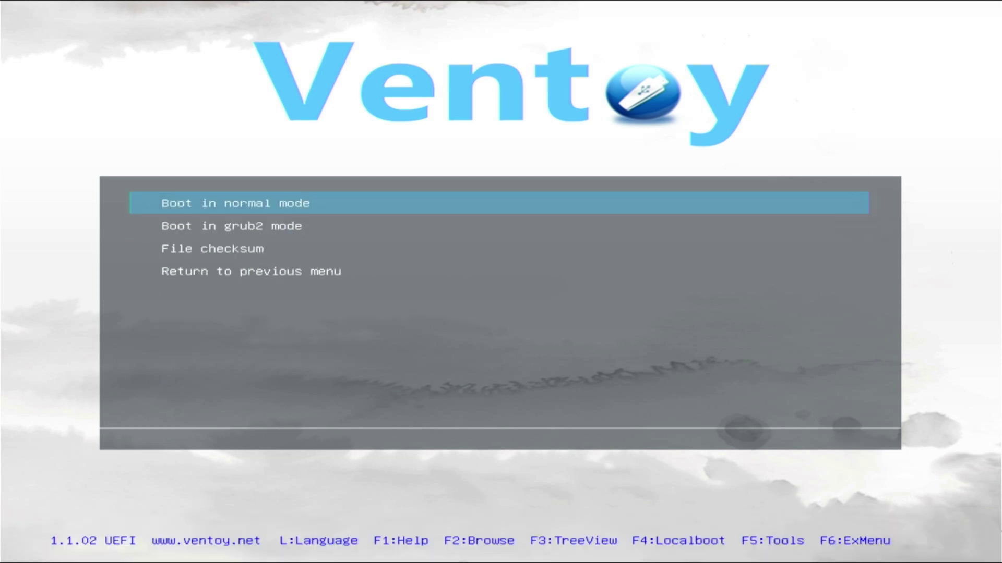
key("Return")
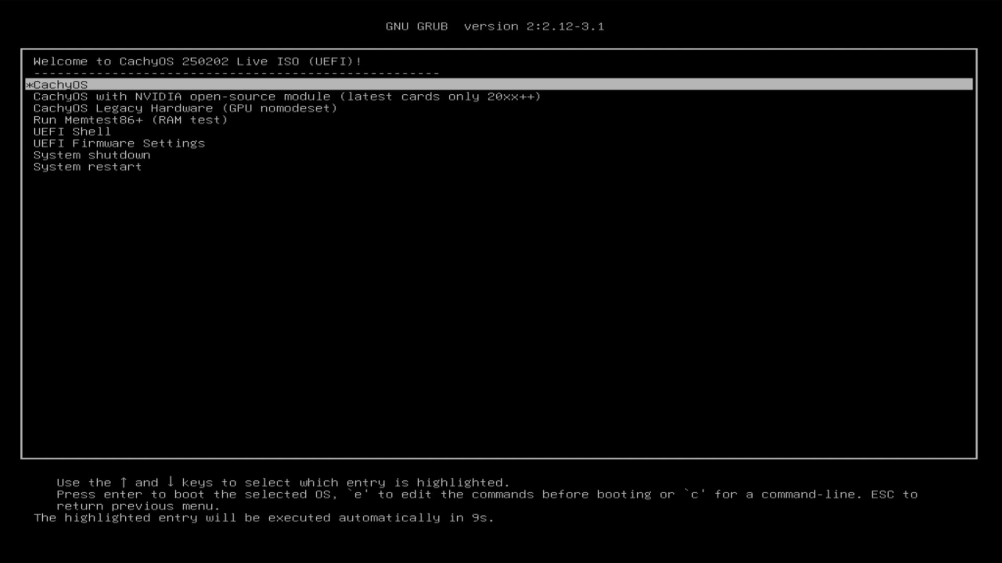
Step: Boot the highlighted default CachyOS entry in GRUB to reach the live desktop
key("Return")
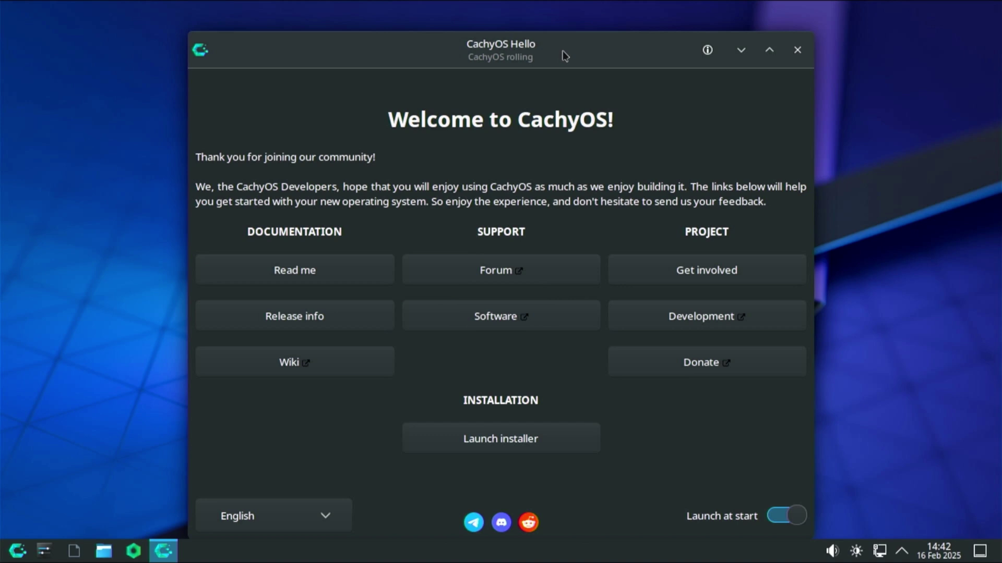
Step: Choose Restart from the CachyOS Application Launcher
left_click(21, 554)
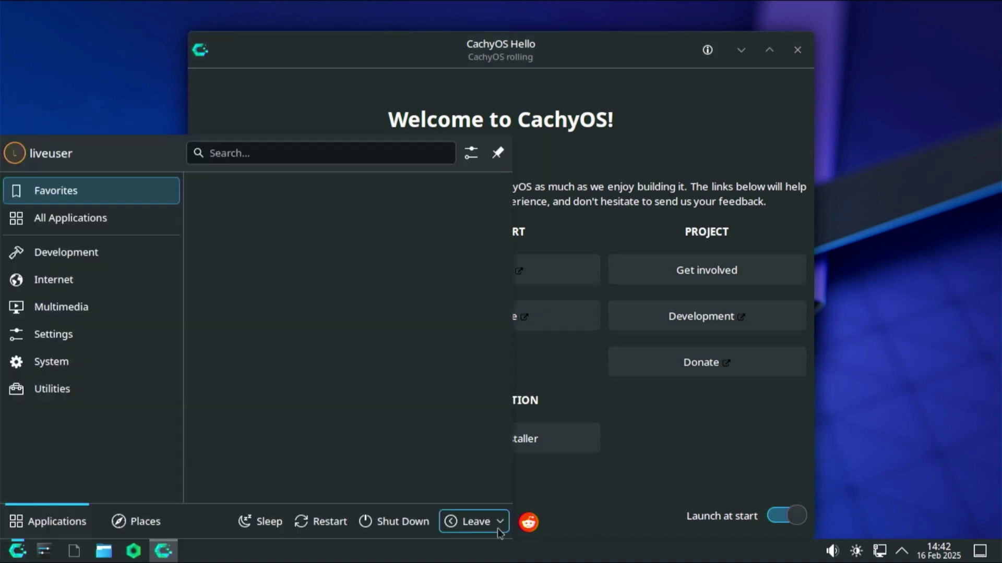
left_click(334, 530)
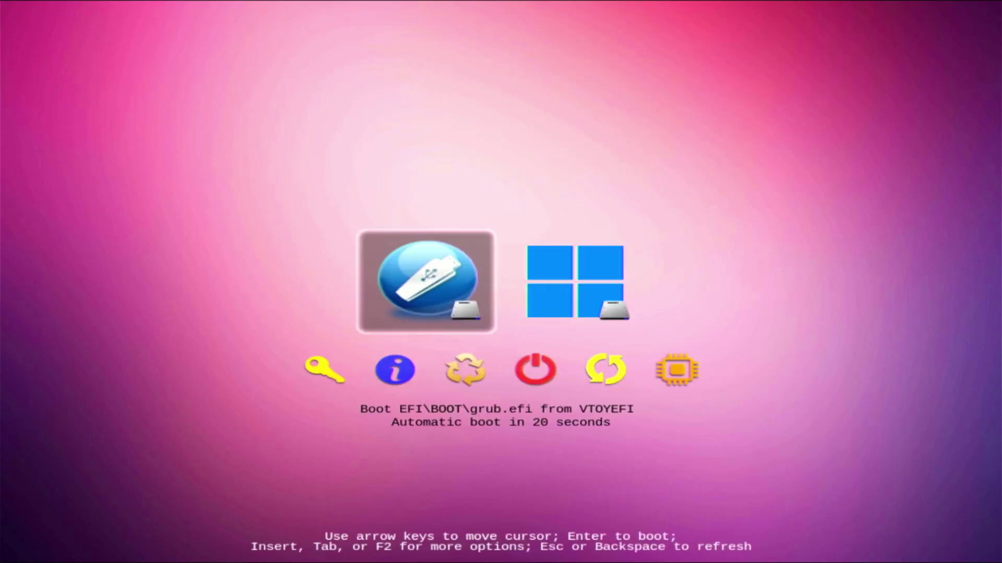
Step: Select the Microsoft EFI boot entry in rEFInd and boot Windows 11
key("Right")
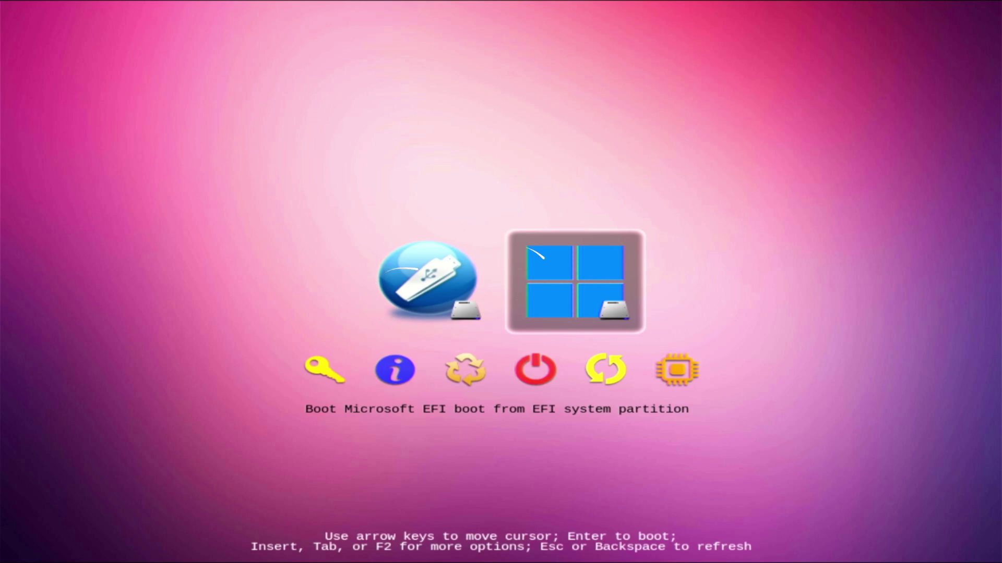
key("Return")
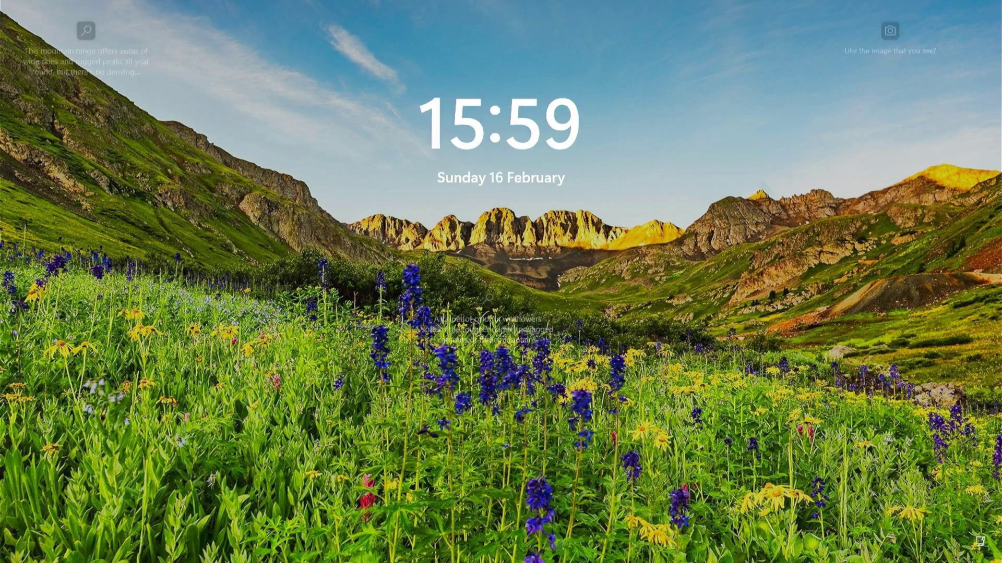
Step: Type the account PIN on the Windows 11 sign-in screen
type("1234")
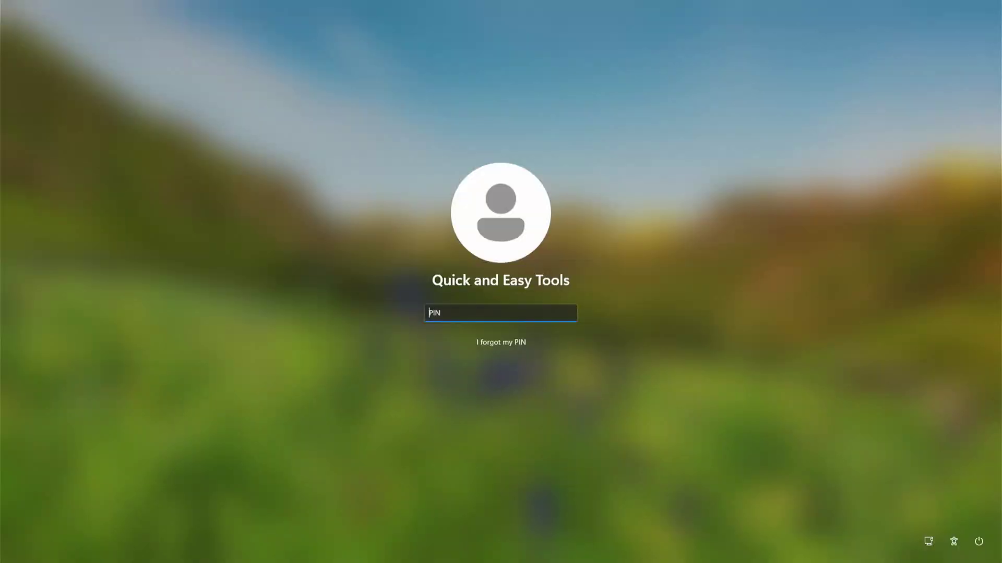